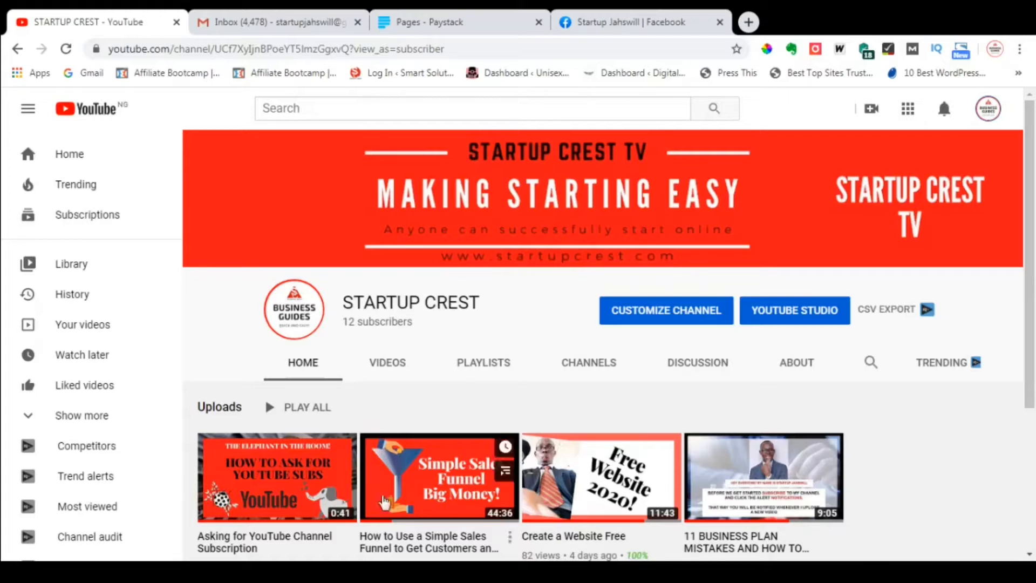
- Switch to the Gmail inbox and open Google Drive from the Google apps
click(277, 33)
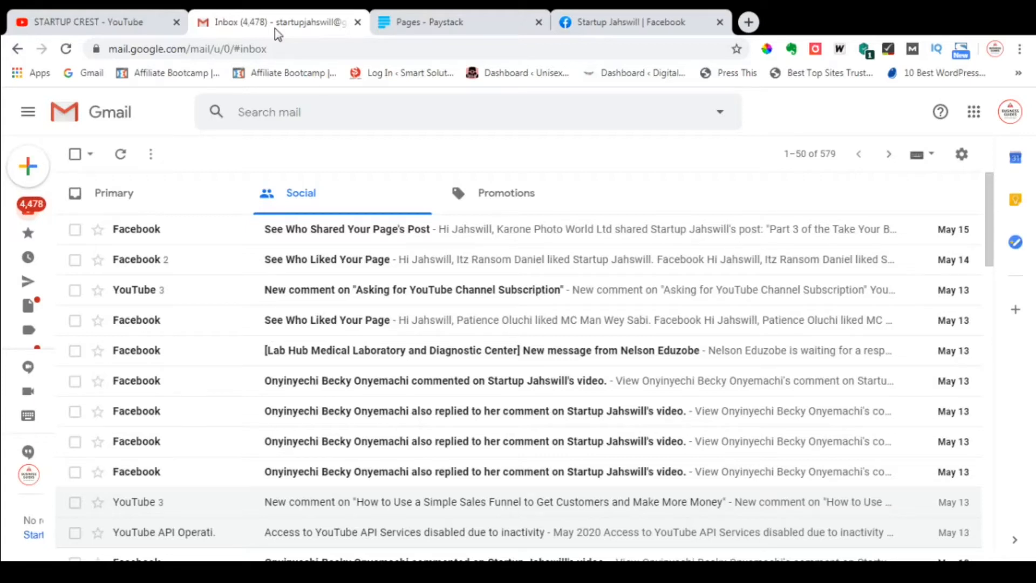
click(976, 121)
click(976, 121)
click(975, 120)
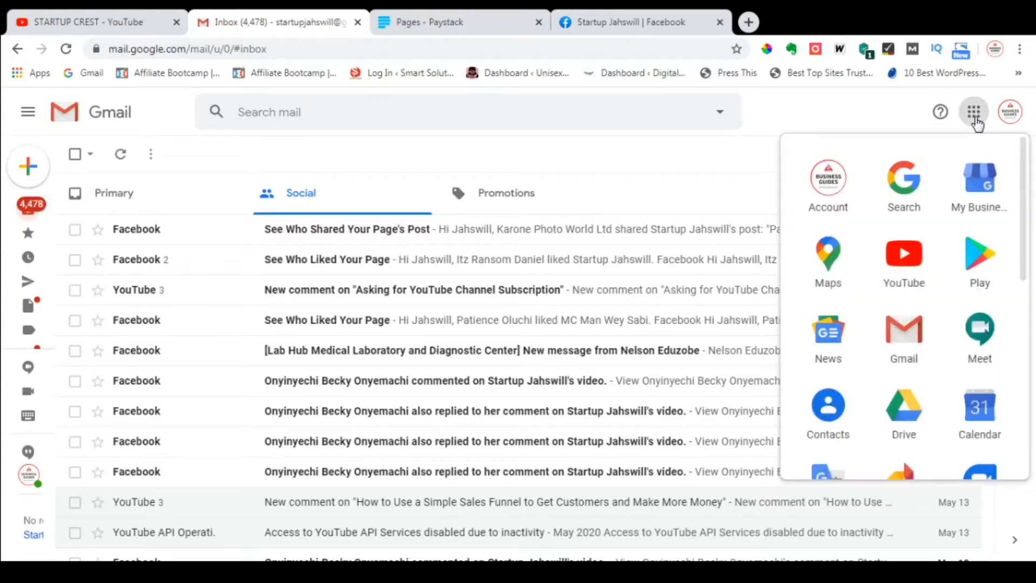
scroll(939, 300, down, 4)
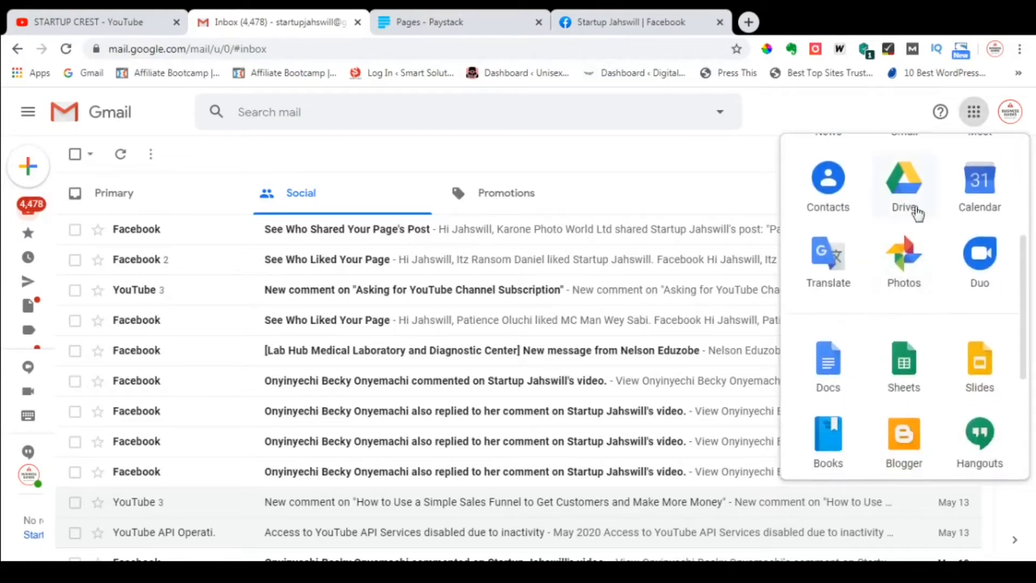
click(894, 204)
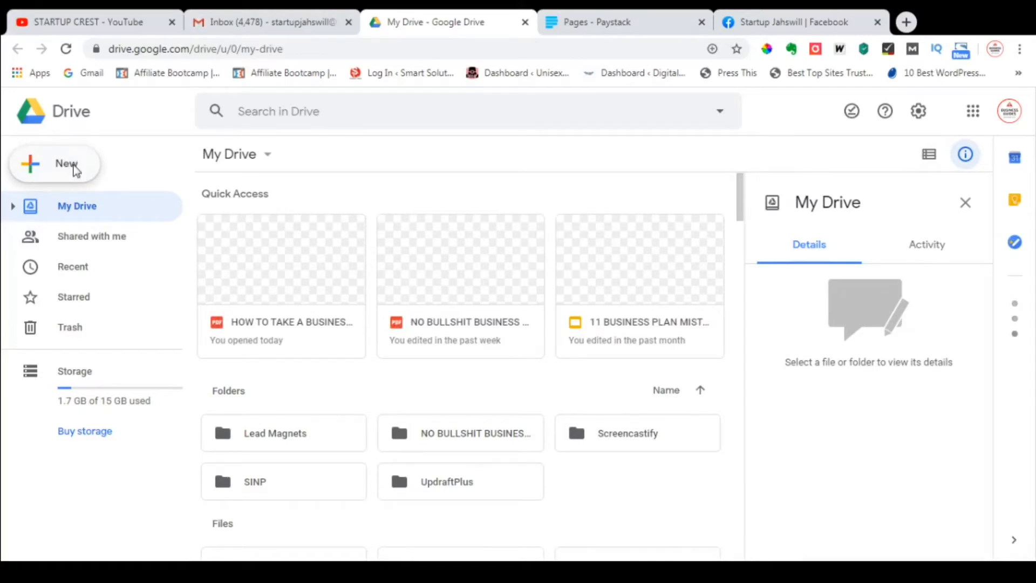
- Upload HOW TO TAKE A BUSINESS ONLINE.pdf to My Drive and dismiss the duplicate file notice
click(75, 170)
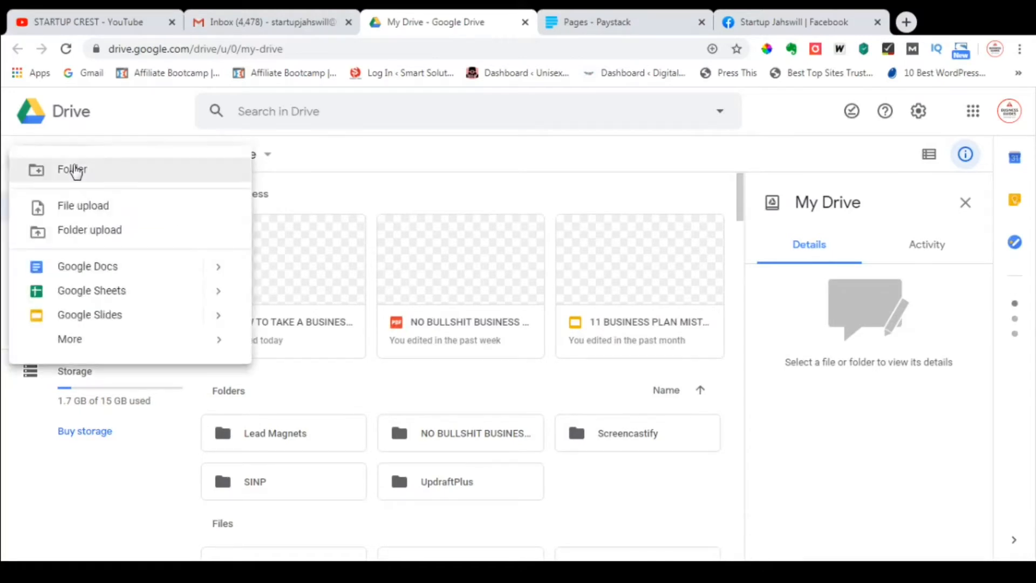
click(99, 209)
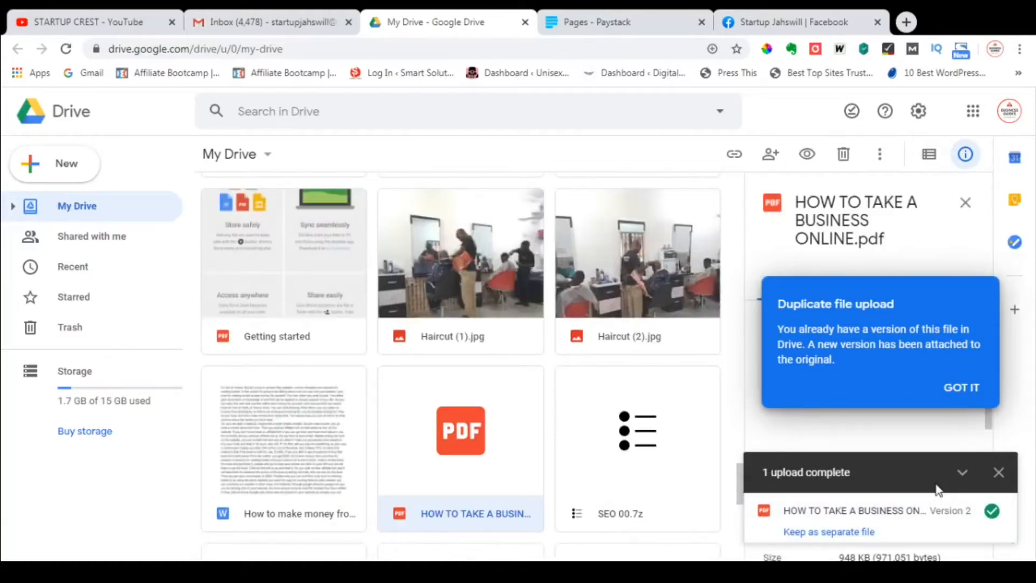
click(972, 389)
- Try to keep the uploaded PDF as a separate file instead of a new version
scroll(612, 390, down, 5)
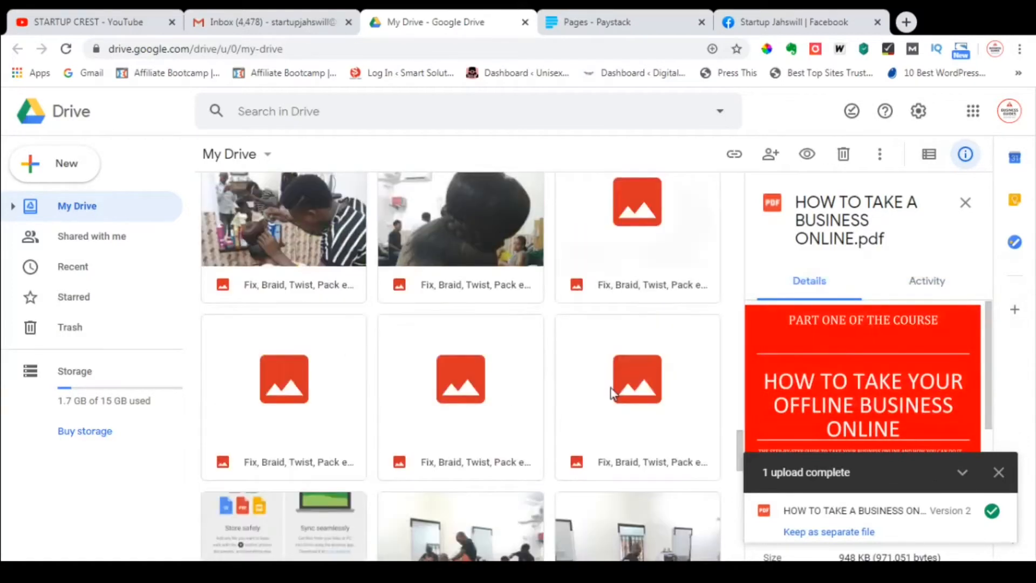
scroll(613, 393, up, 20)
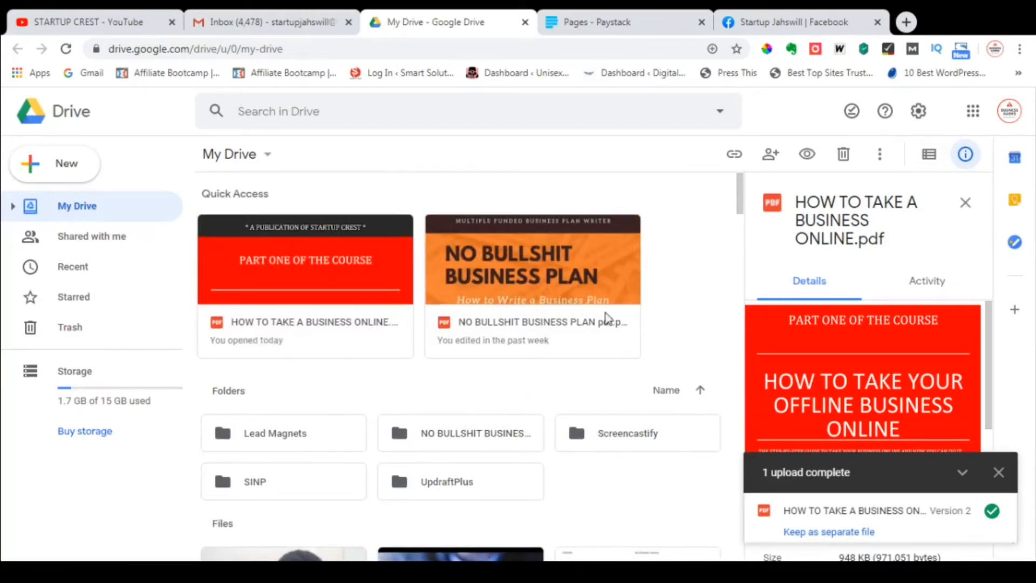
scroll(607, 318, down, 3)
scroll(608, 316, down, 1)
scroll(609, 316, up, 4)
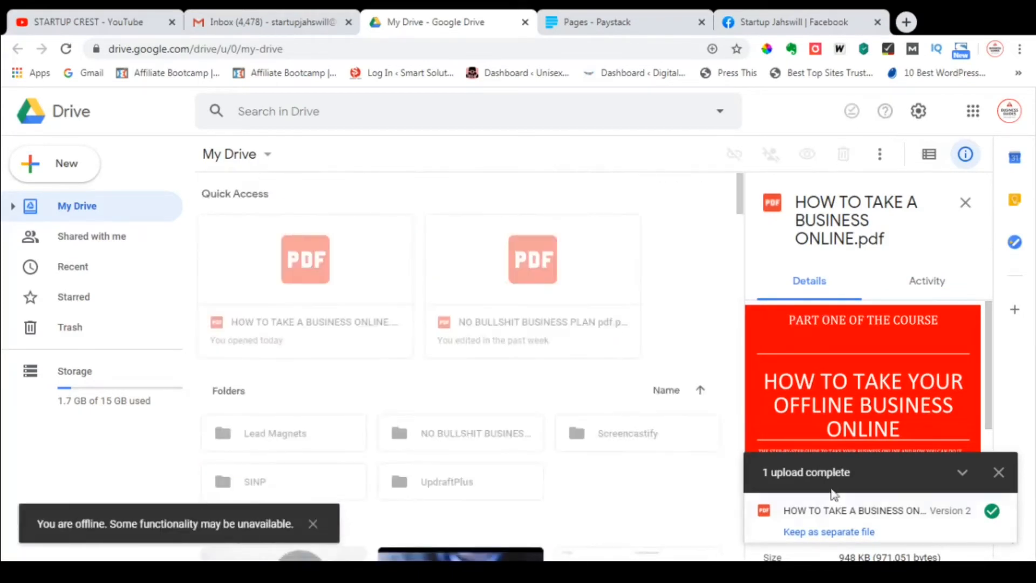
click(850, 540)
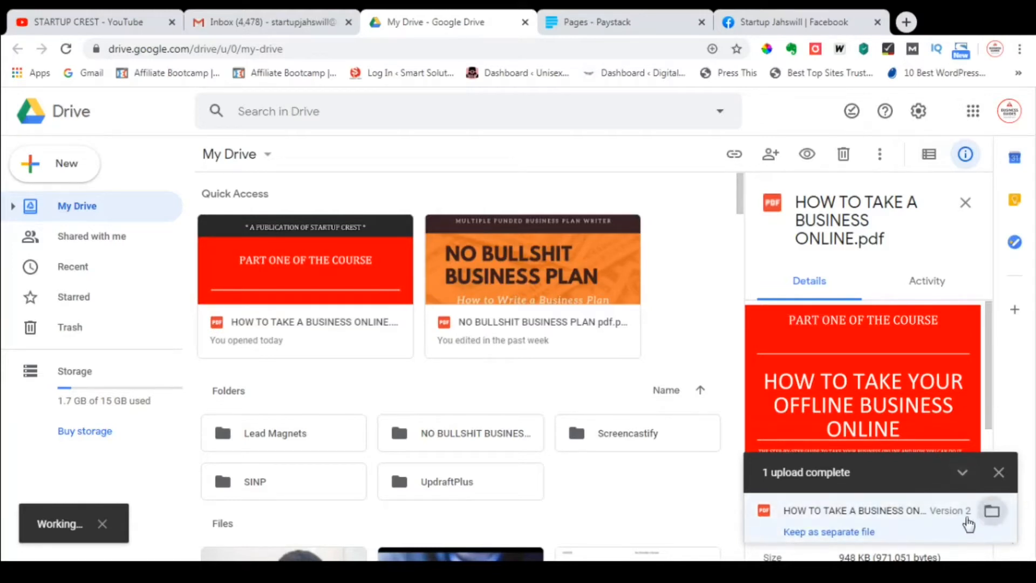
- Locate the uploaded HOW TO TAKE A BUSINESS ONLINE.pdf in My Drive, open it and look through its first pages
click(983, 517)
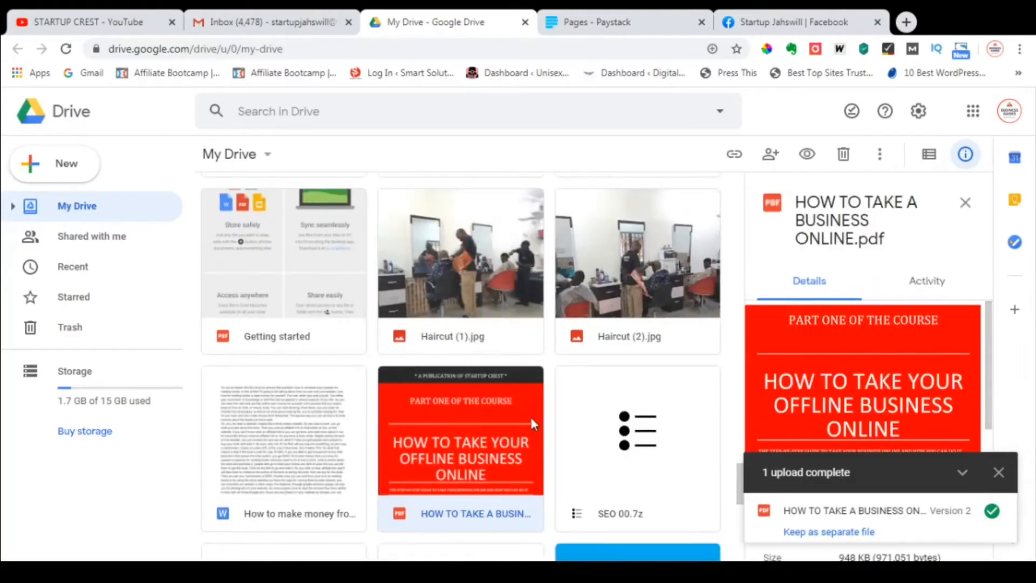
scroll(491, 492, down, 3)
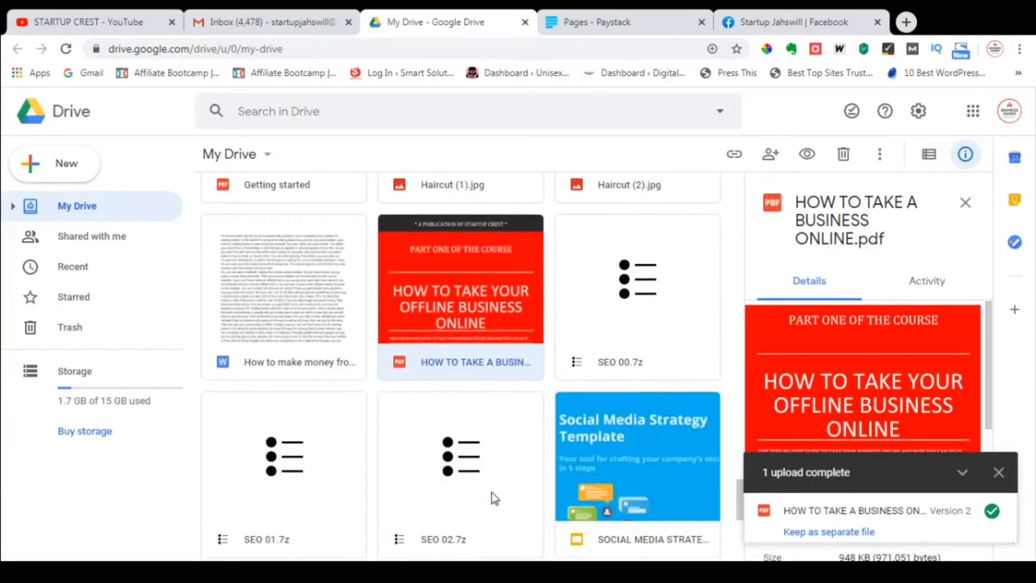
scroll(439, 327, up, 10)
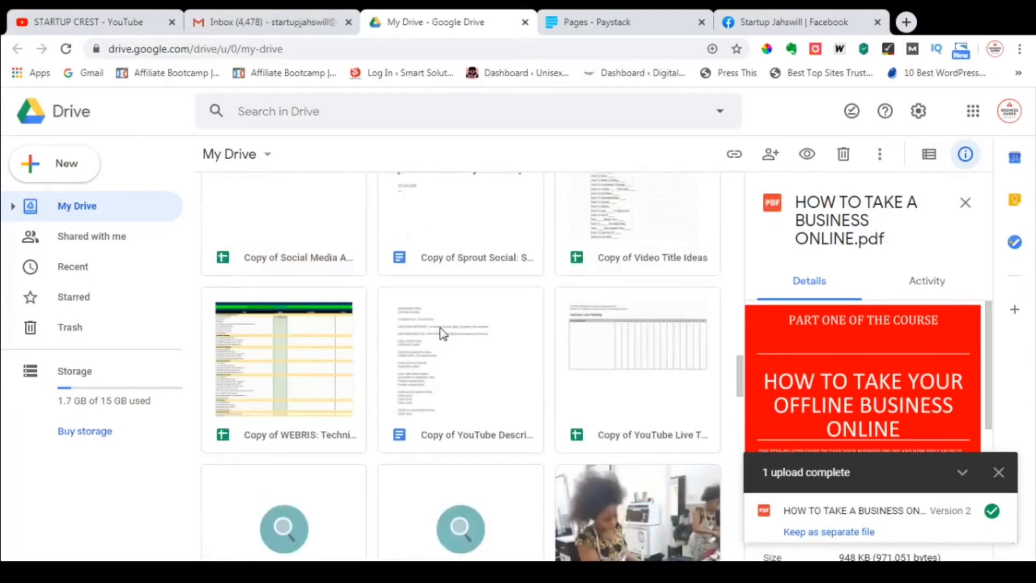
scroll(439, 324, down, 3)
scroll(439, 326, down, 7)
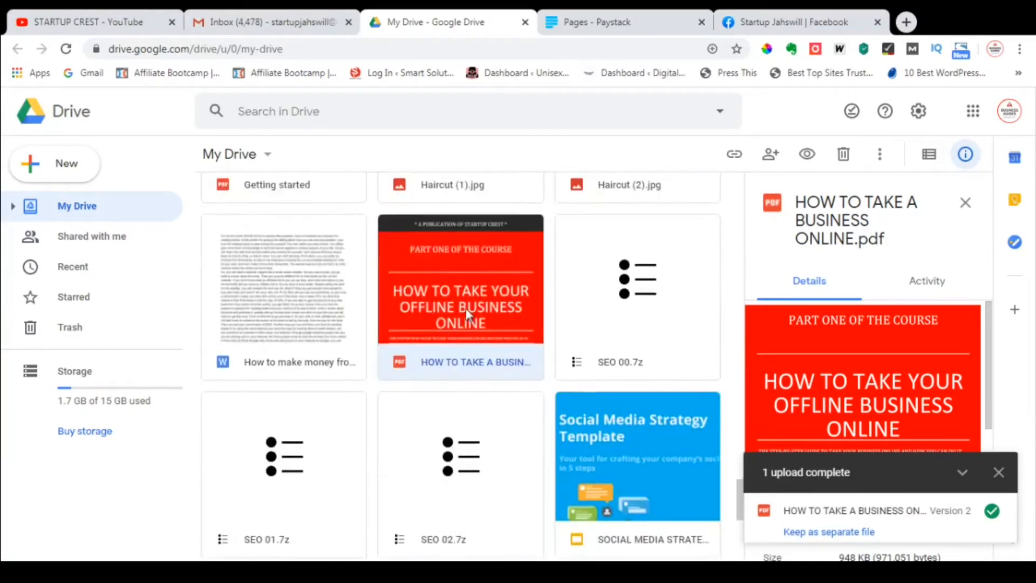
double_click(462, 316)
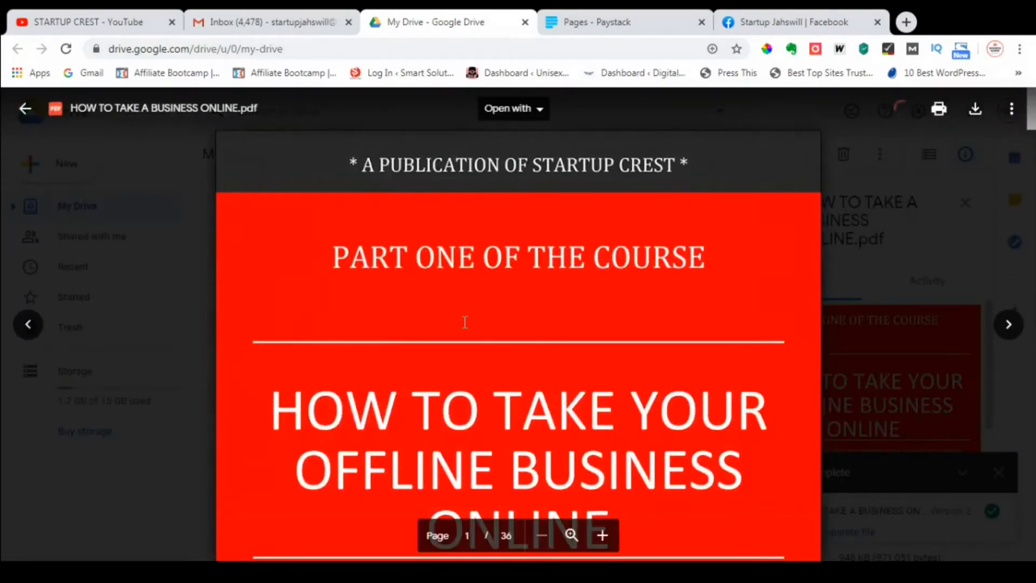
scroll(463, 318, down, 8)
scroll(465, 322, down, 10)
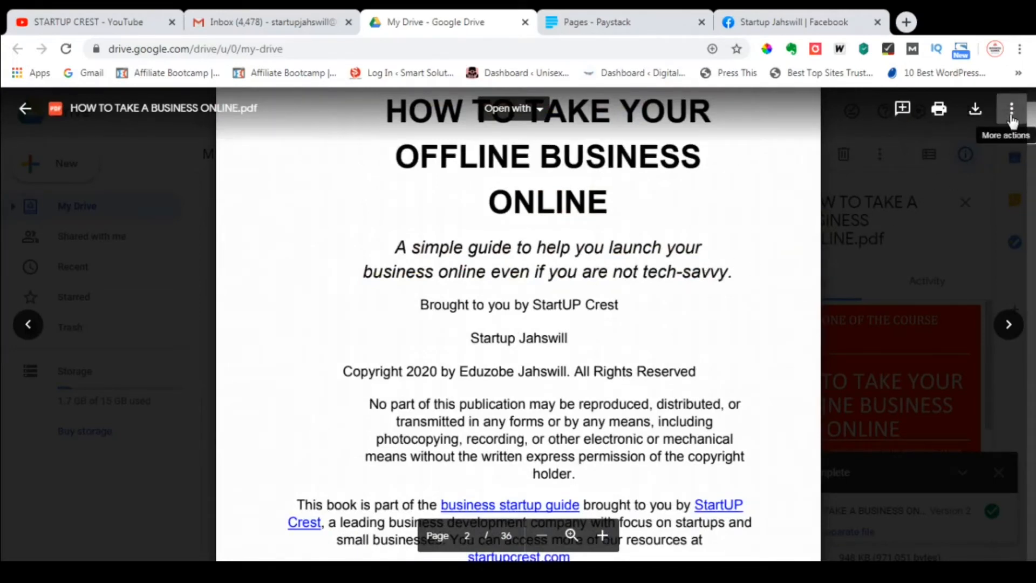
- In the PDF's sharing settings, disable download, print and copy for viewers and commenters, and copy the file's link
click(1012, 111)
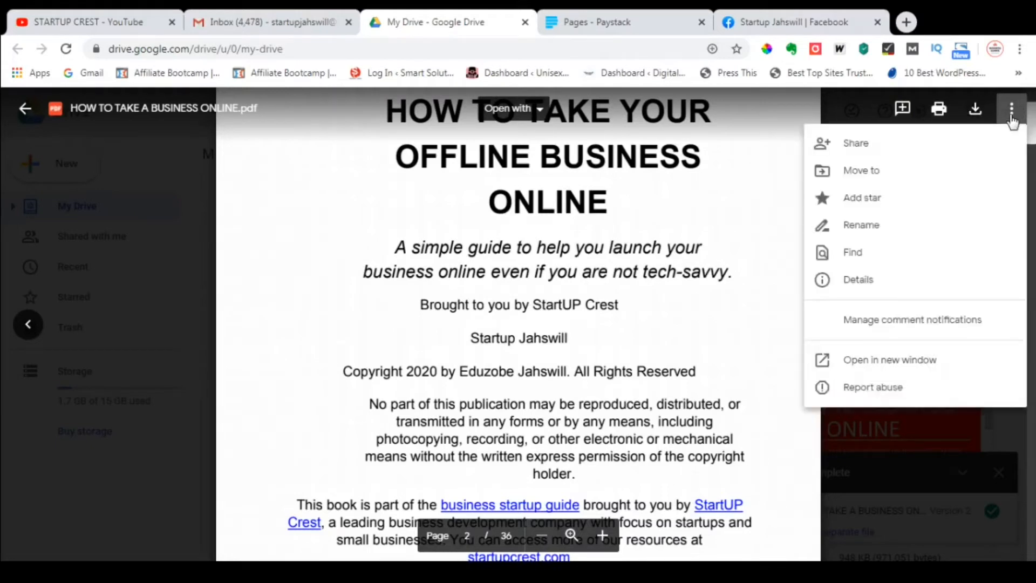
click(859, 143)
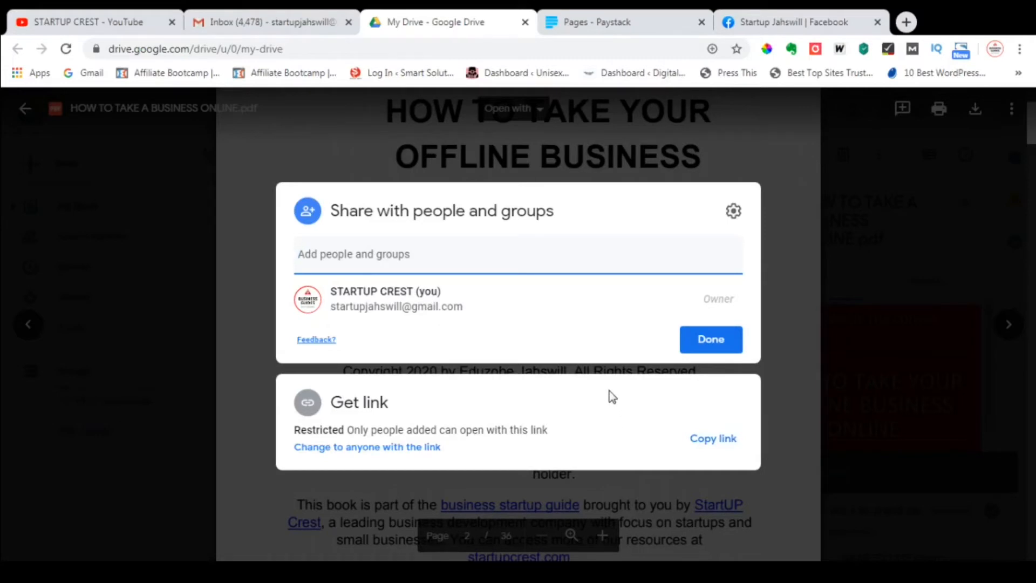
click(740, 217)
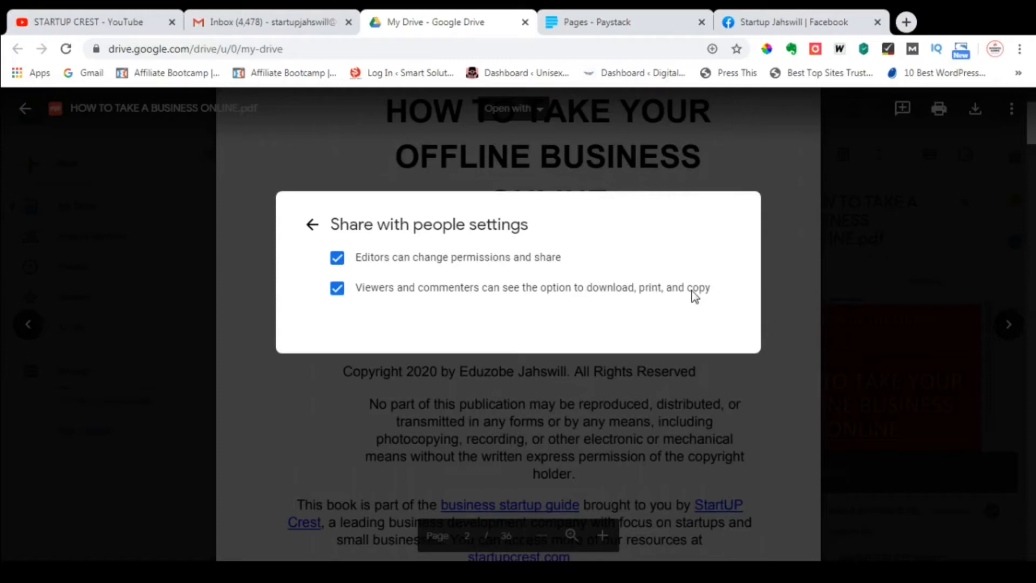
click(338, 296)
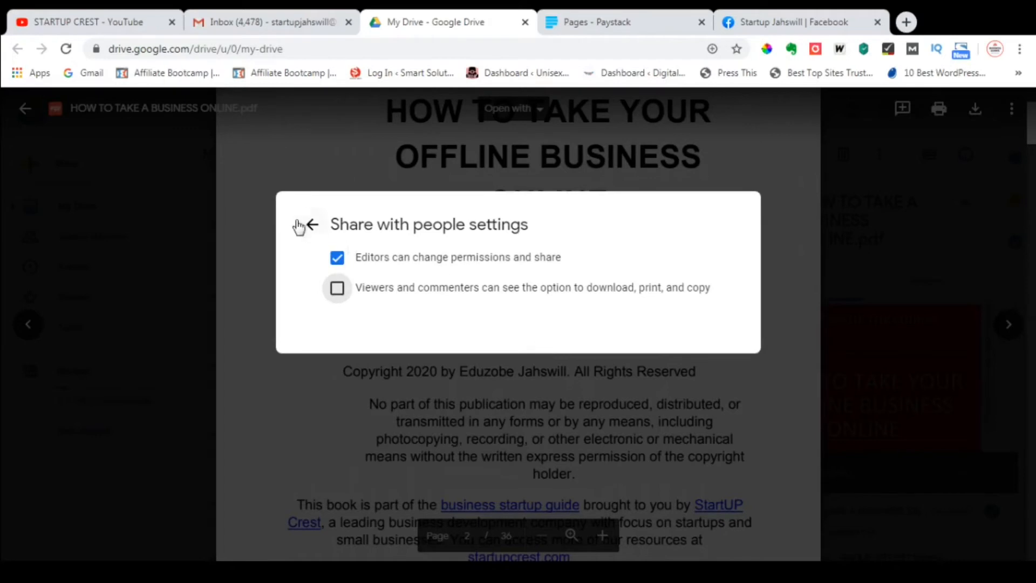
click(312, 224)
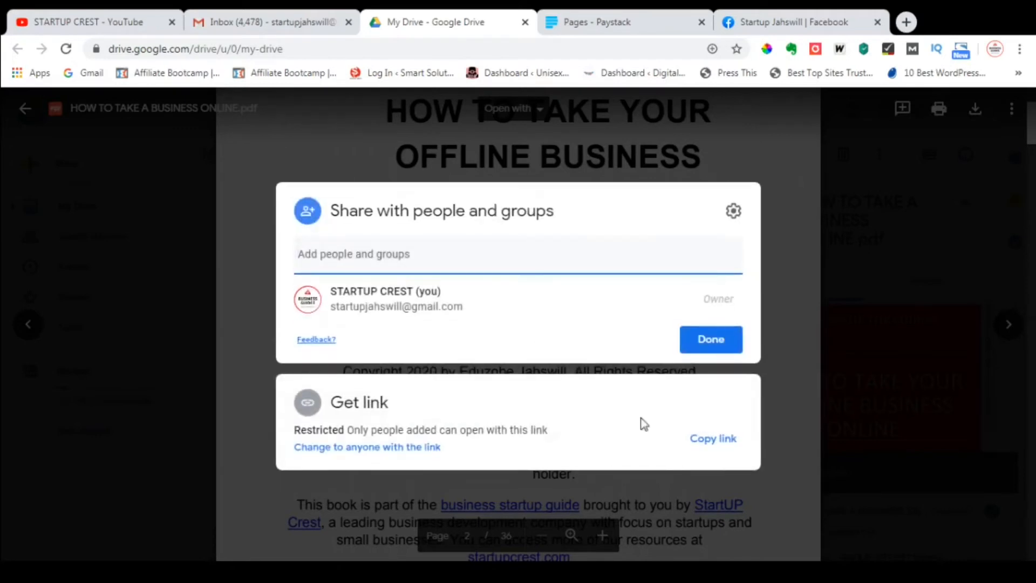
click(720, 441)
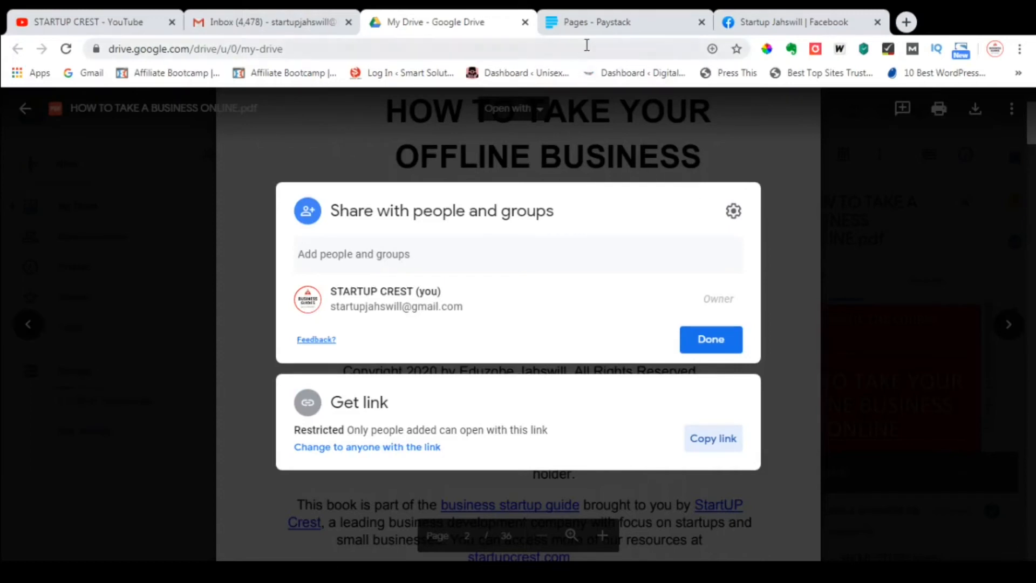
- Switch to the Paystack Pages dashboard and start a new payment page of the Product Payment type
click(603, 30)
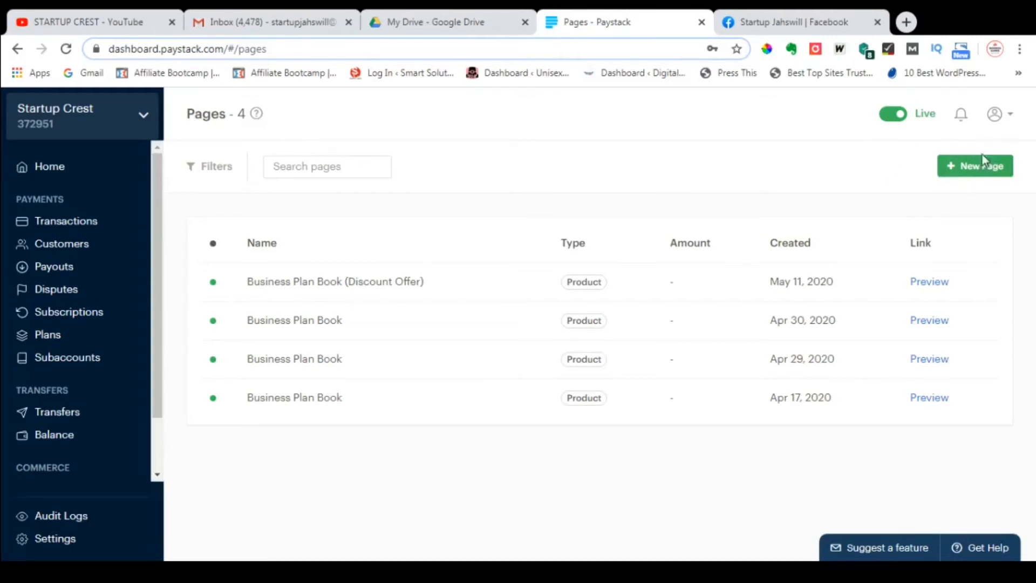
click(970, 172)
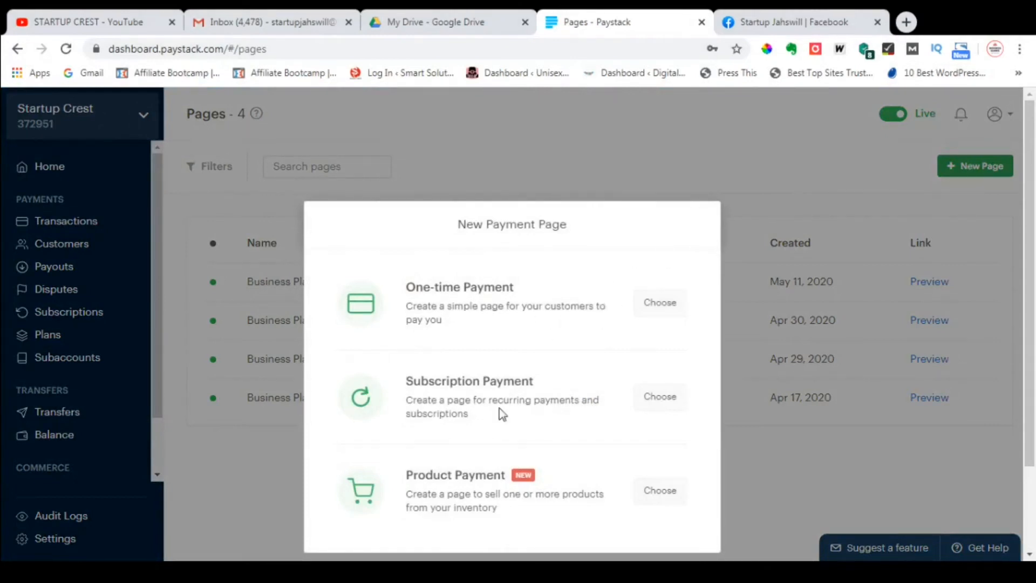
scroll(515, 413, down, 2)
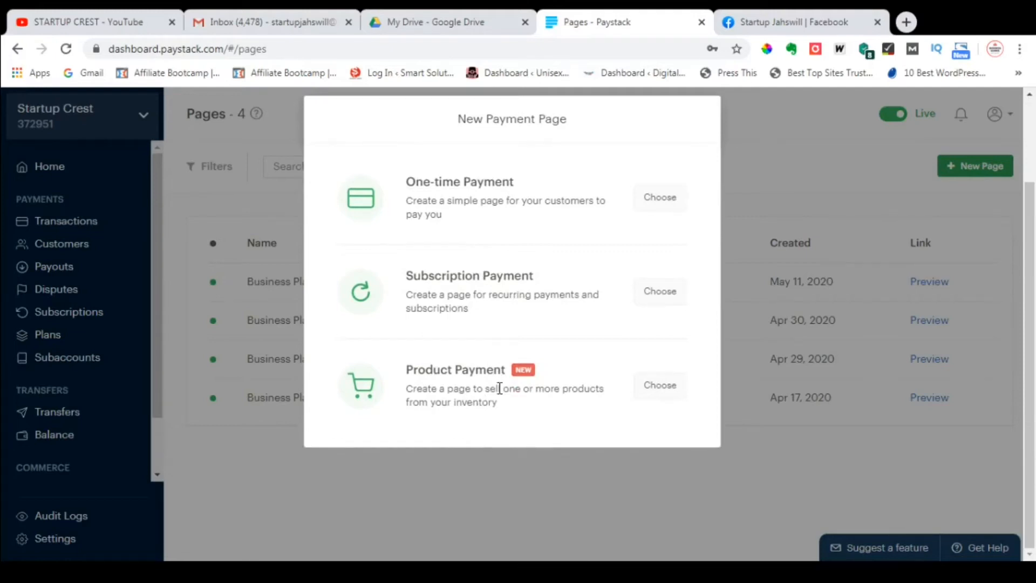
click(669, 387)
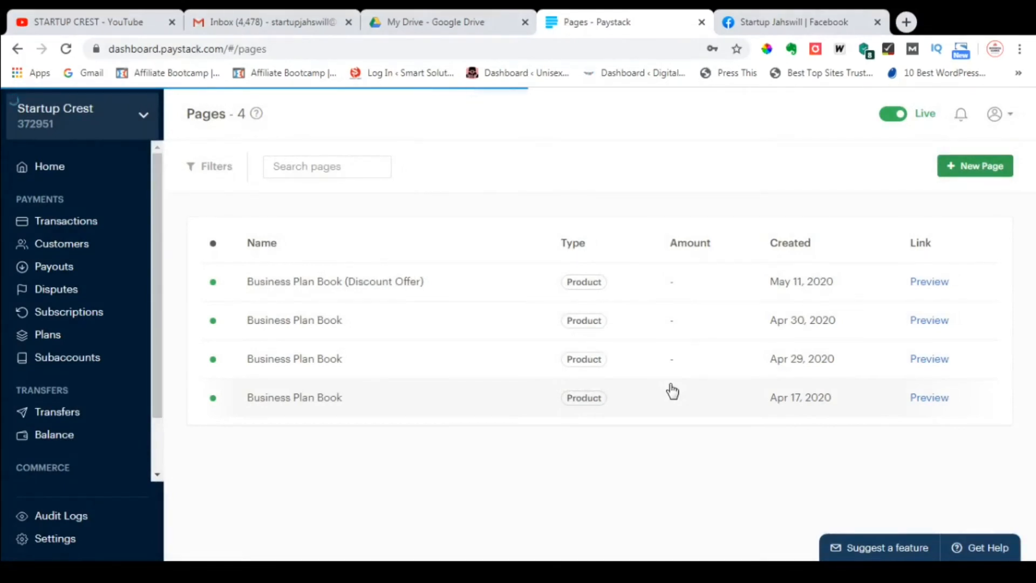
click(671, 391)
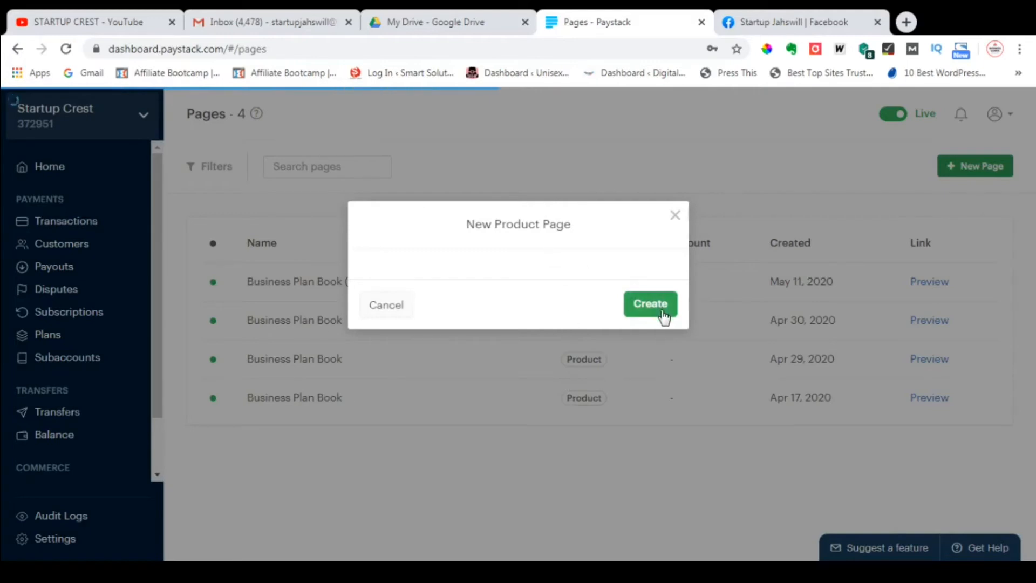
click(662, 312)
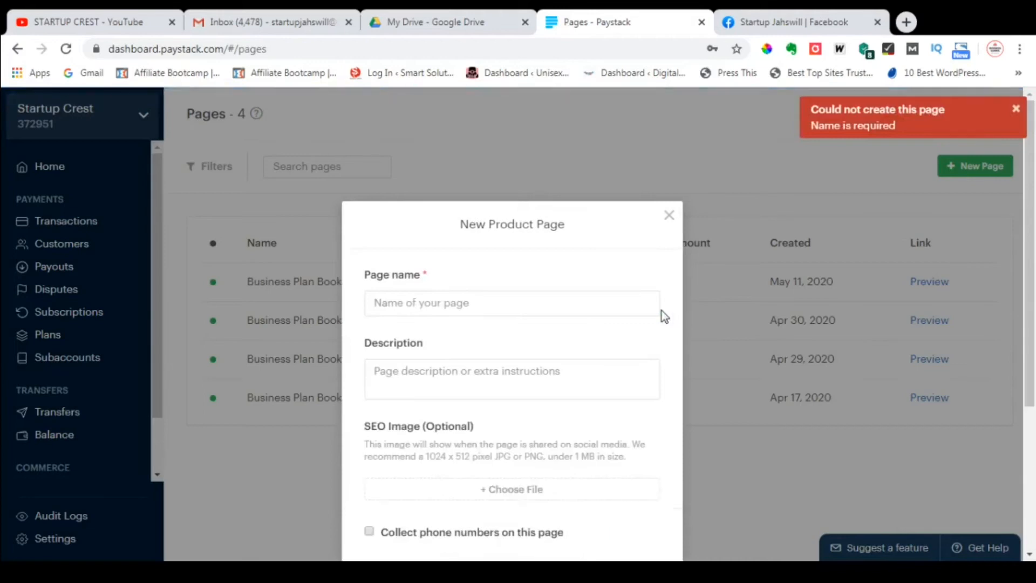
- Name the new product page "test product" and enter "test only" as its description
click(491, 306)
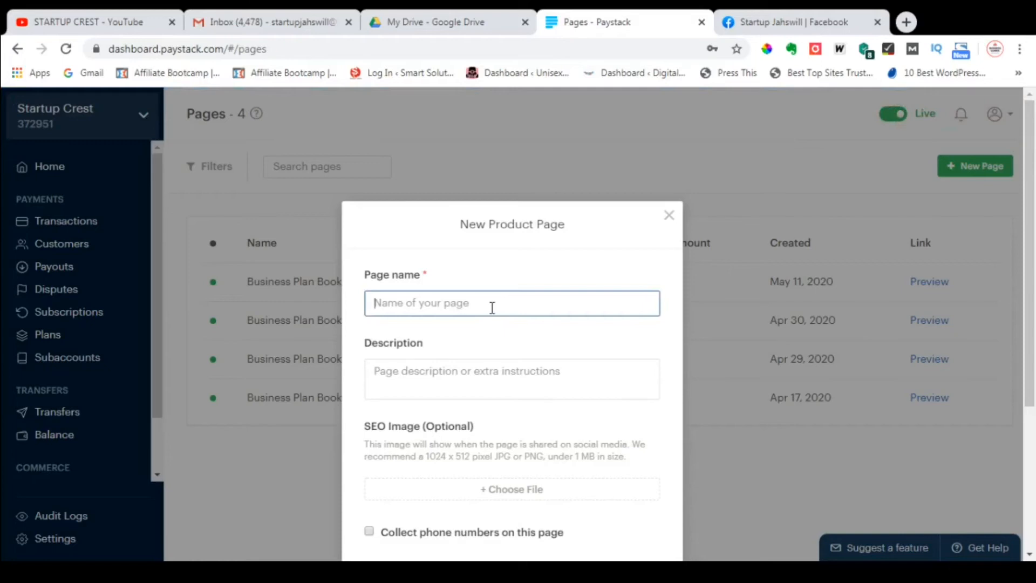
text(test p)
text(rod)
text(uc)
key(BackSpace)
text(ct)
click(463, 371)
text(tes)
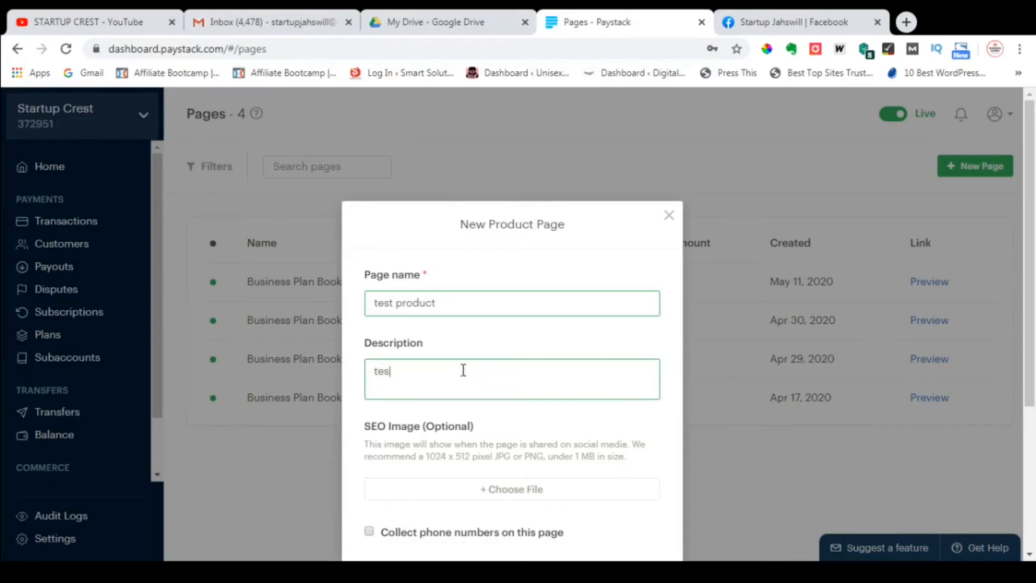
text(t only)
- Upload an SEO image for the new product page
scroll(464, 370, down, 3)
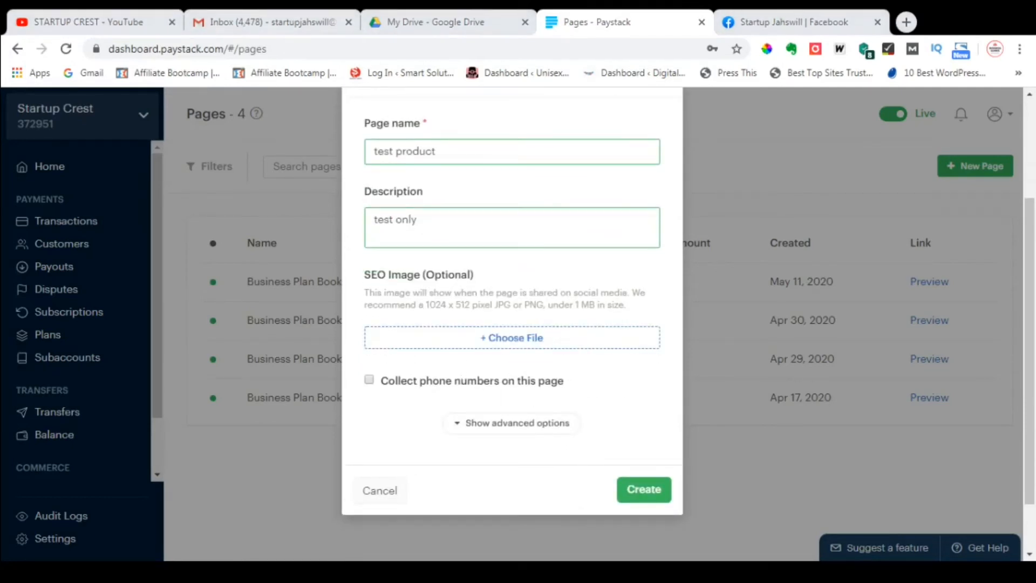
click(371, 373)
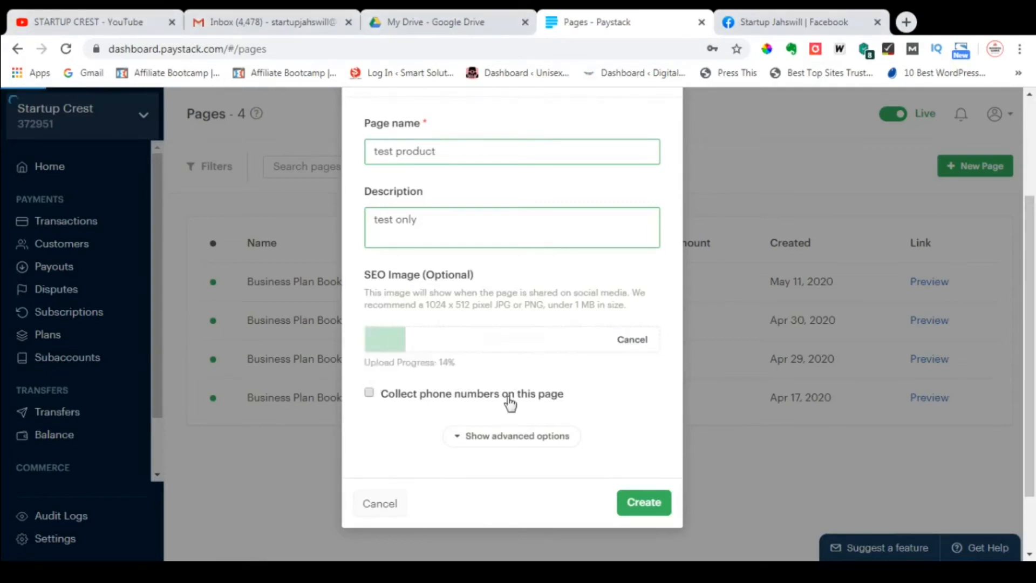
- Show the new page's advanced options and paste the copied Google Drive file link as the redirect after payment
scroll(508, 394, down, 2)
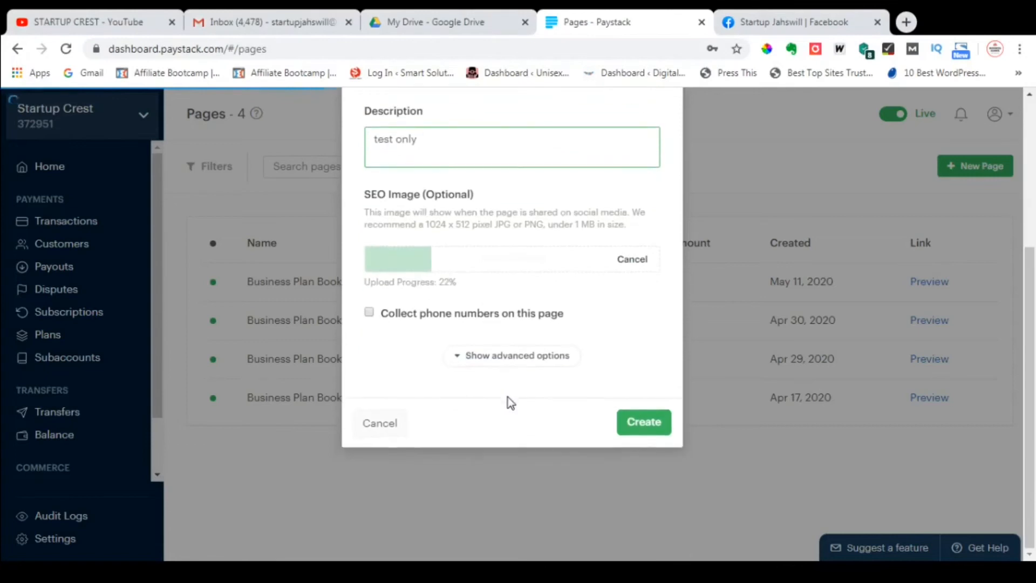
click(522, 357)
scroll(520, 361, down, 4)
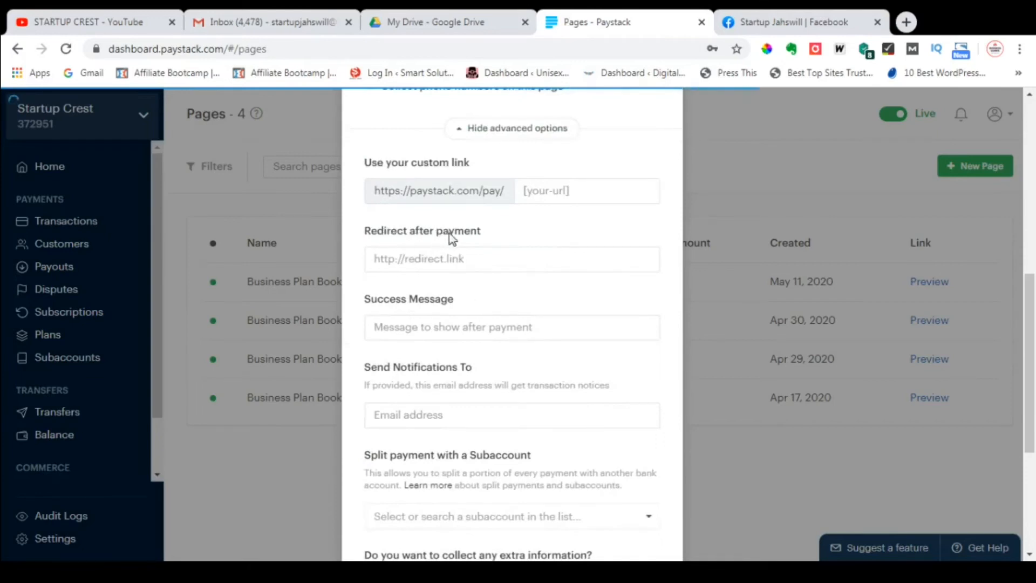
click(484, 257)
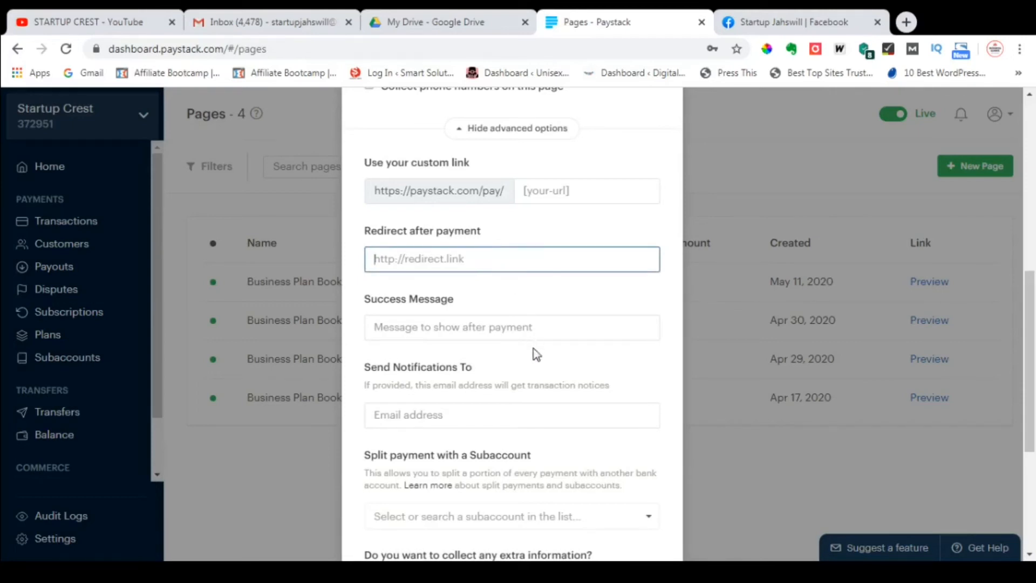
key(ctrl+v)
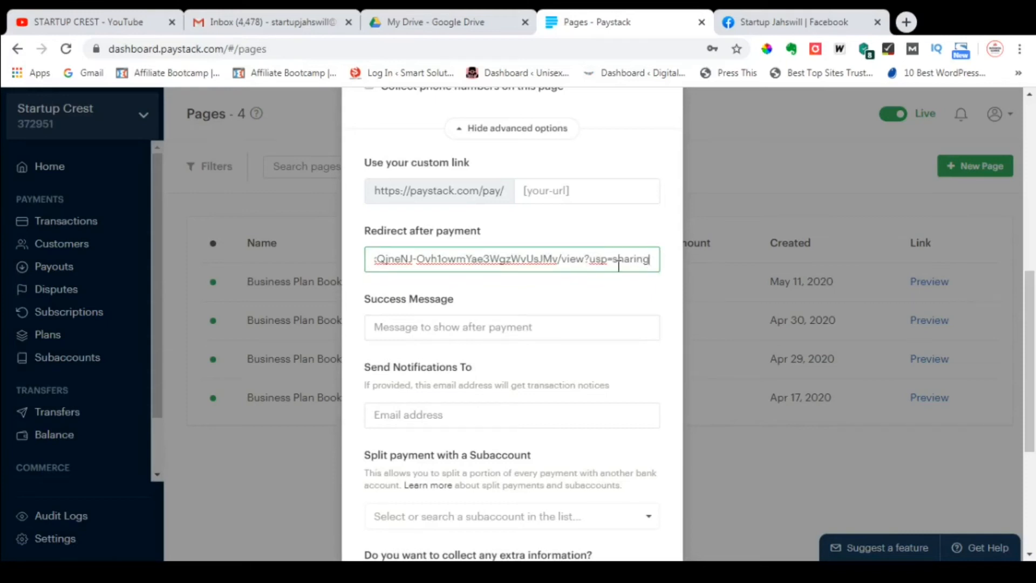
click(618, 291)
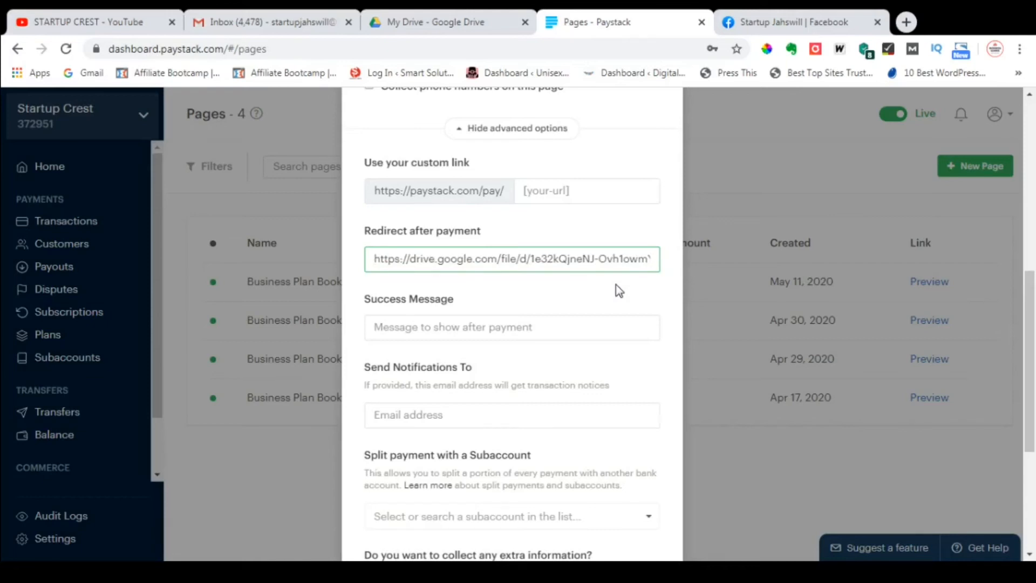
- Set the product page's custom link ending to "testpro"
click(579, 197)
text(test)
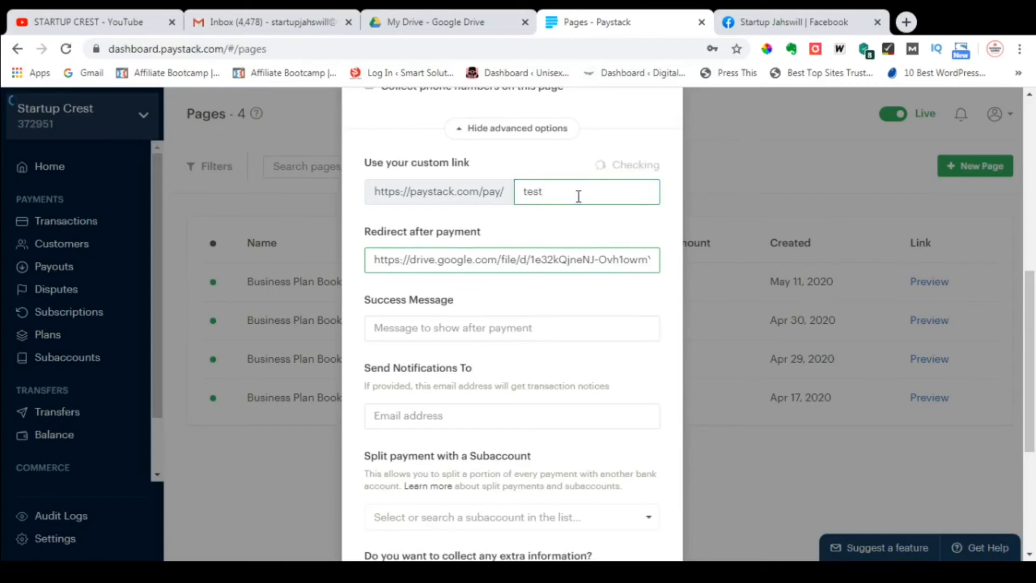
text(pro)
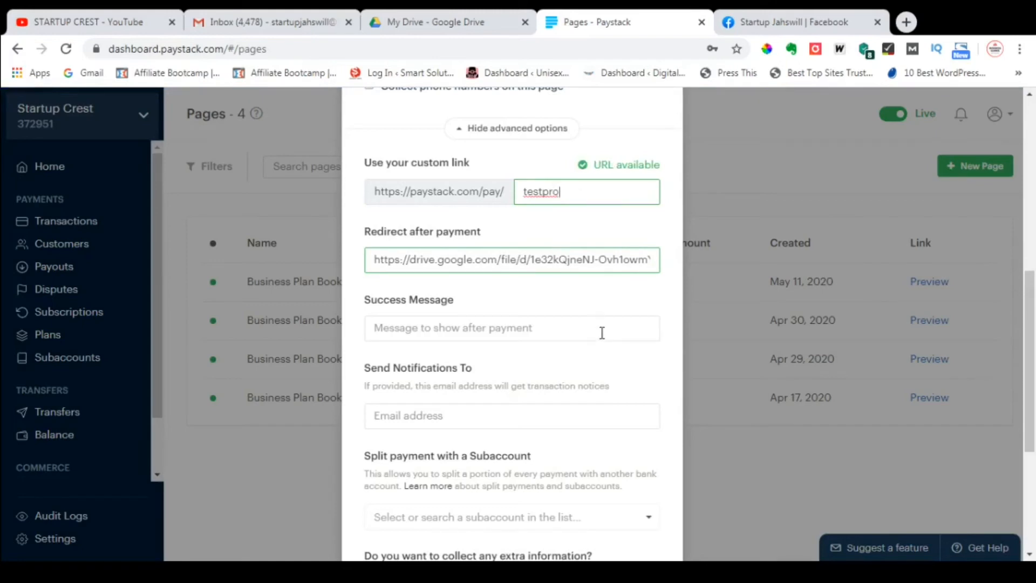
- Review the new page's remaining options and create the product page
scroll(526, 358, down, 5)
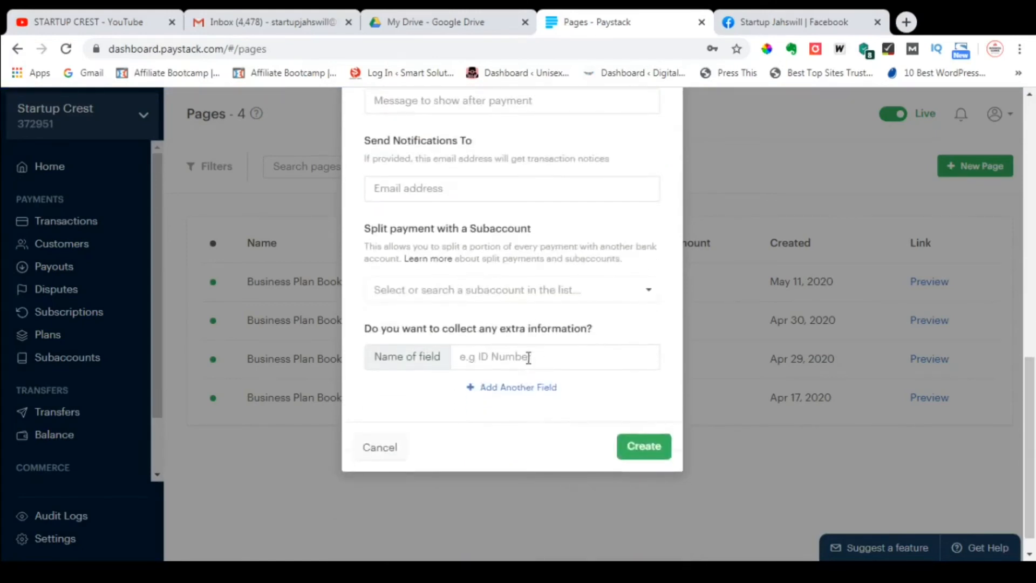
scroll(459, 242, up, 3)
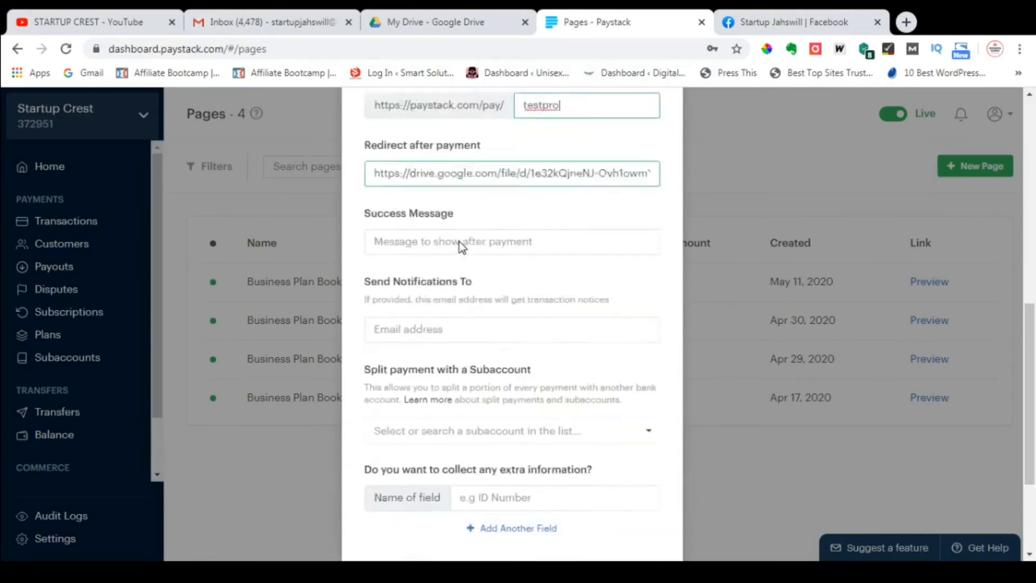
scroll(459, 242, up, 2)
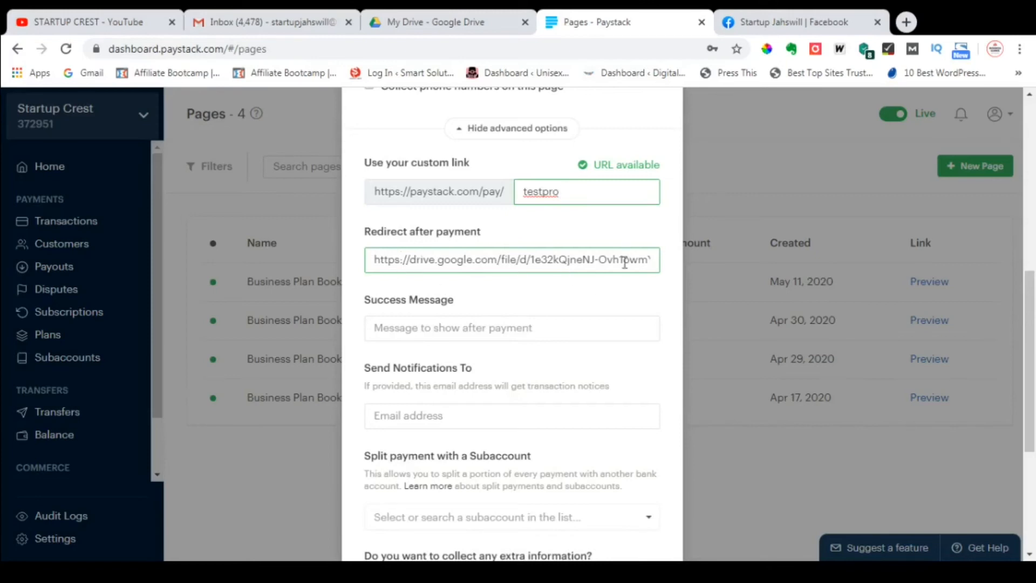
scroll(605, 262, up, 4)
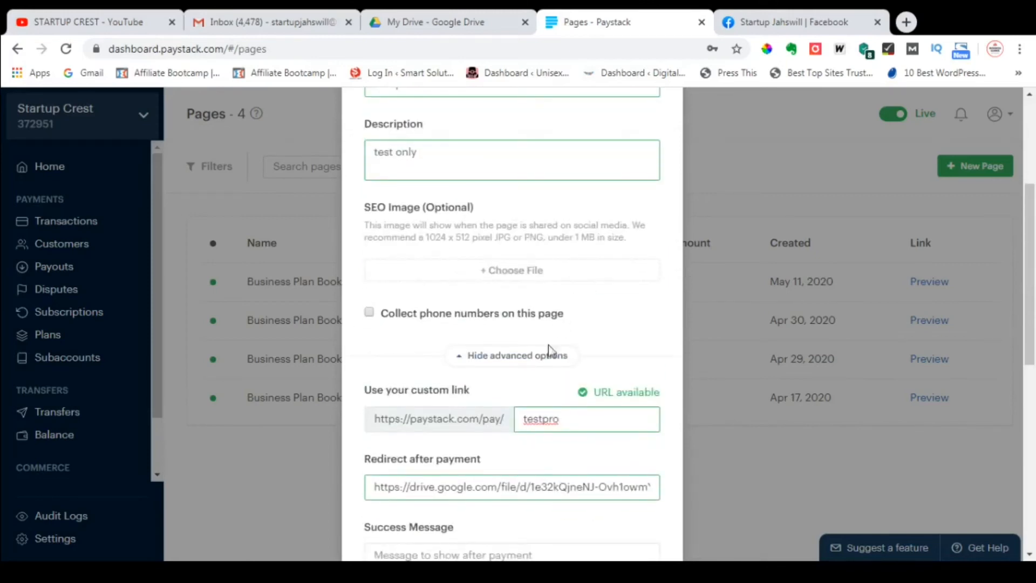
scroll(546, 373, up, 4)
scroll(546, 367, down, 12)
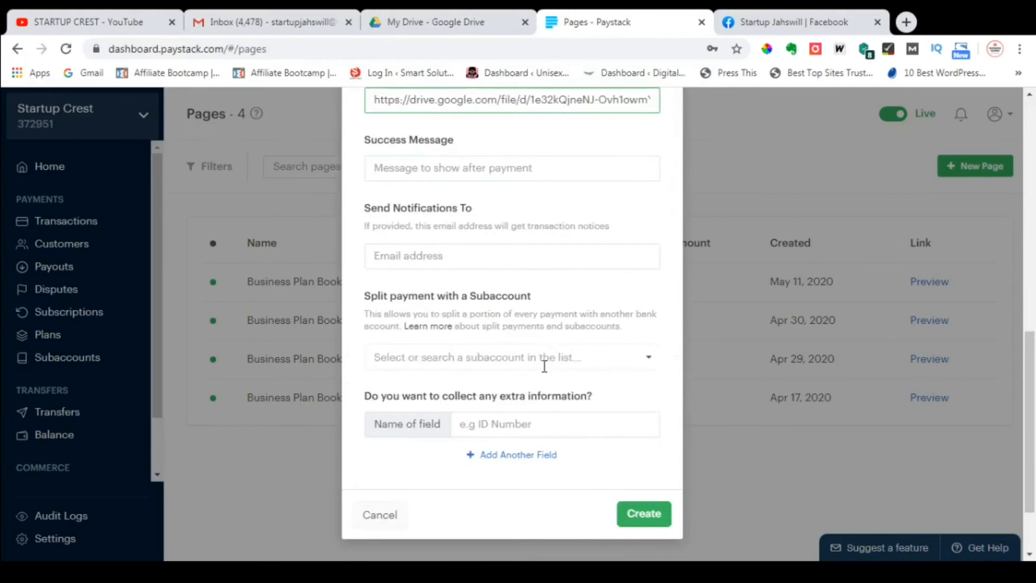
click(648, 424)
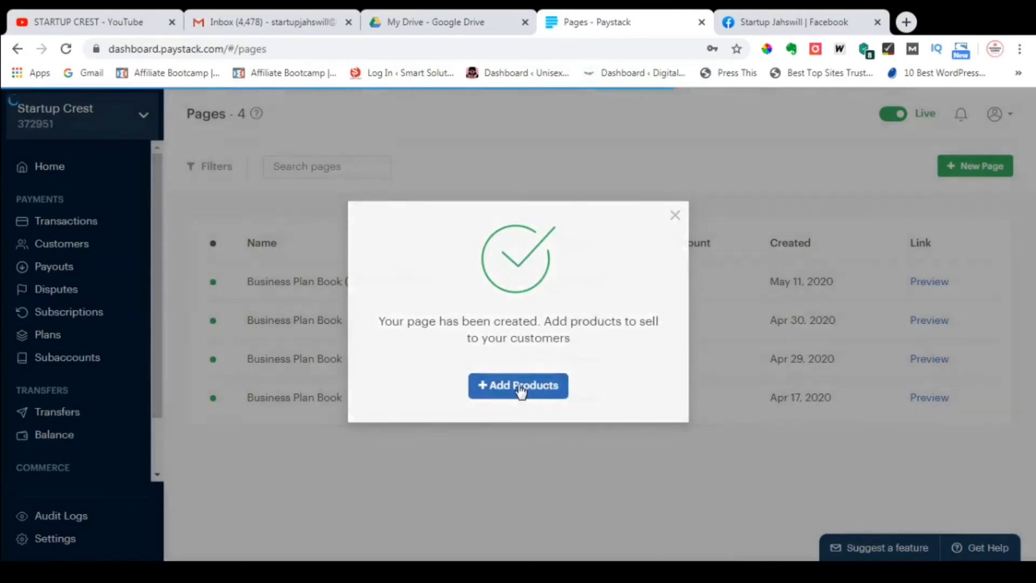
- Add the existing product "No Bullshit Business Plan (Discount)" to the new page and finish adding products
click(519, 388)
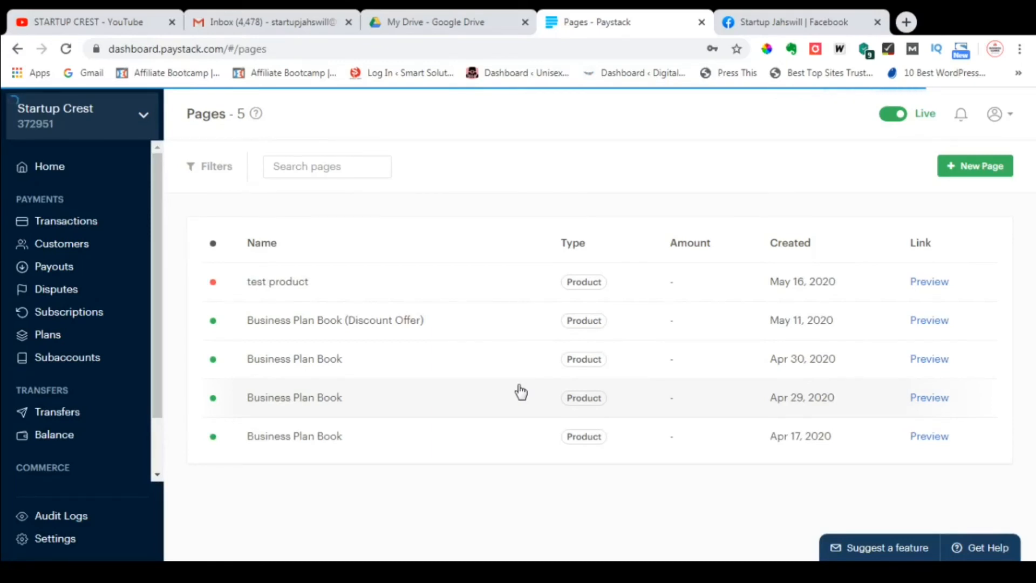
scroll(522, 389, down, 5)
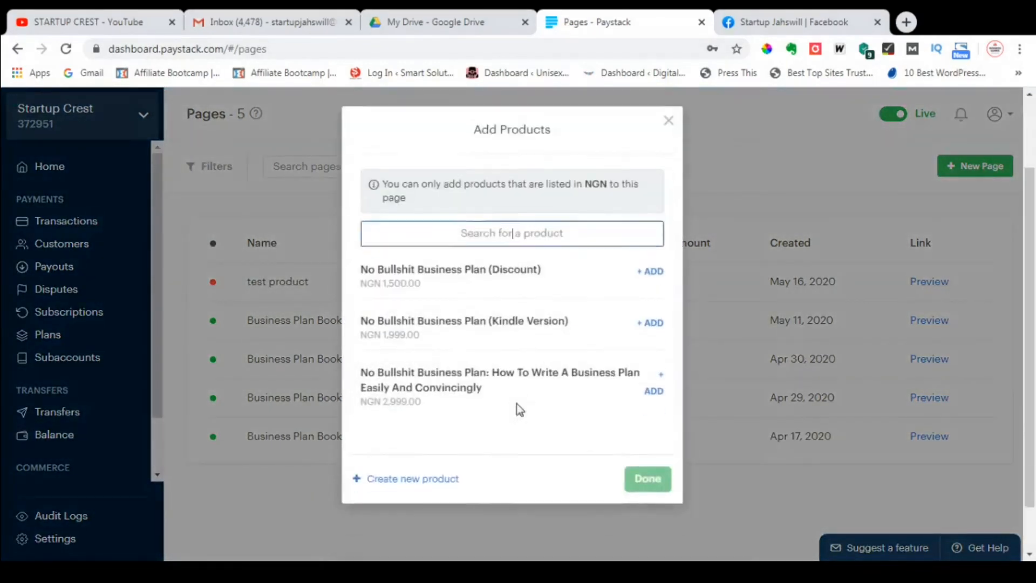
scroll(578, 272, up, 5)
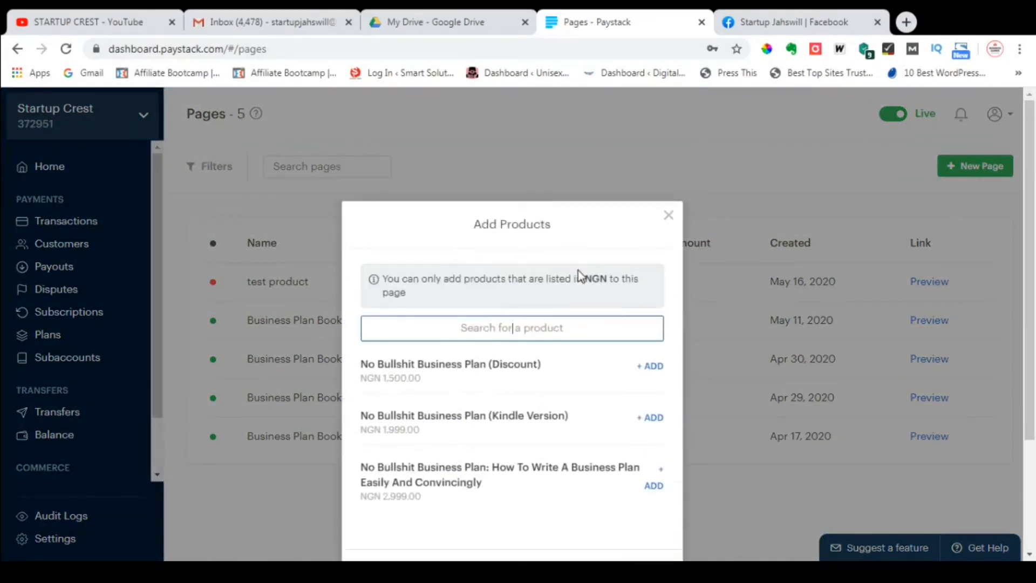
click(651, 365)
scroll(646, 404, down, 3)
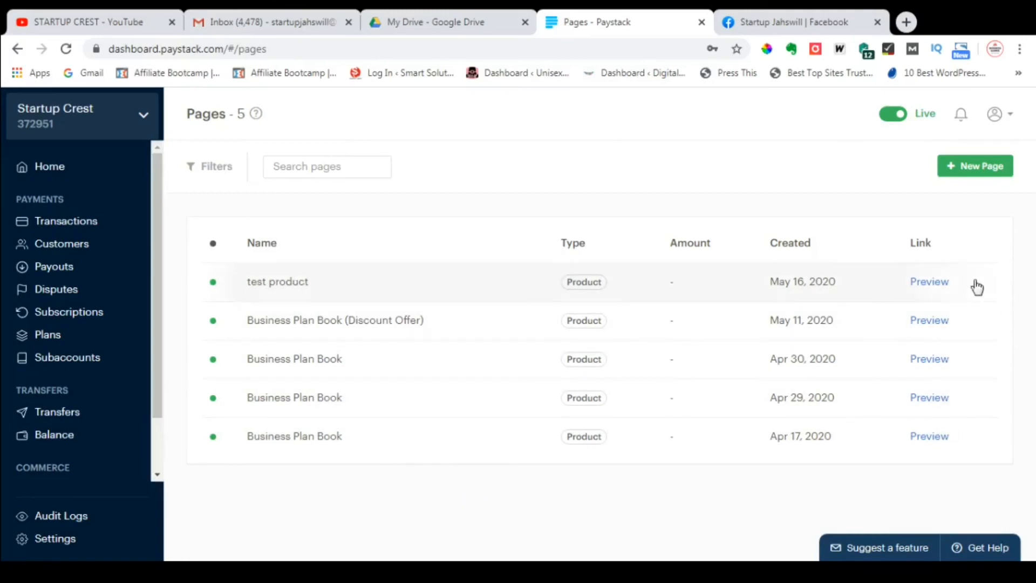
- Preview the "test product" page in the browser and copy its payment link from the page's details
click(936, 285)
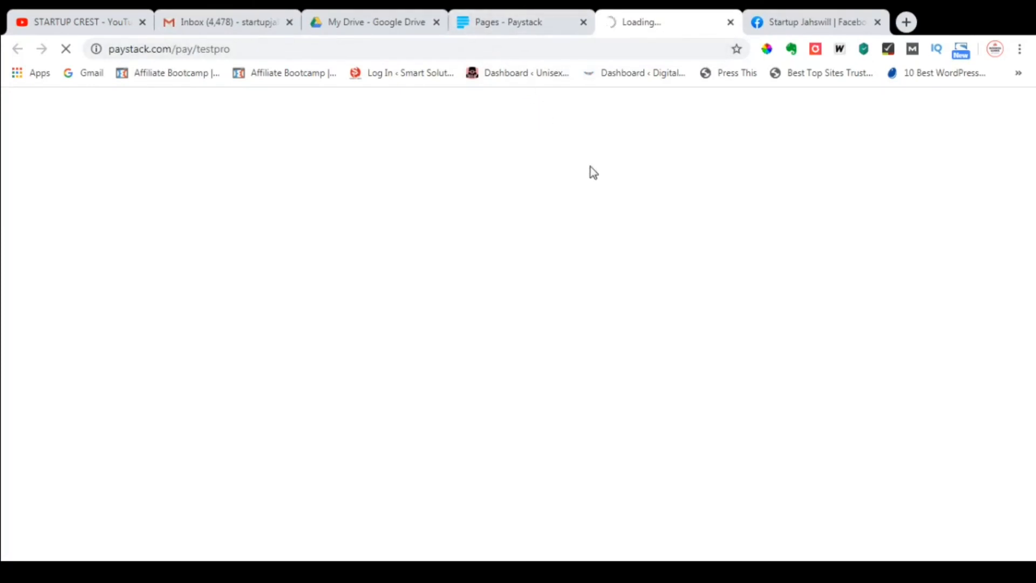
click(507, 25)
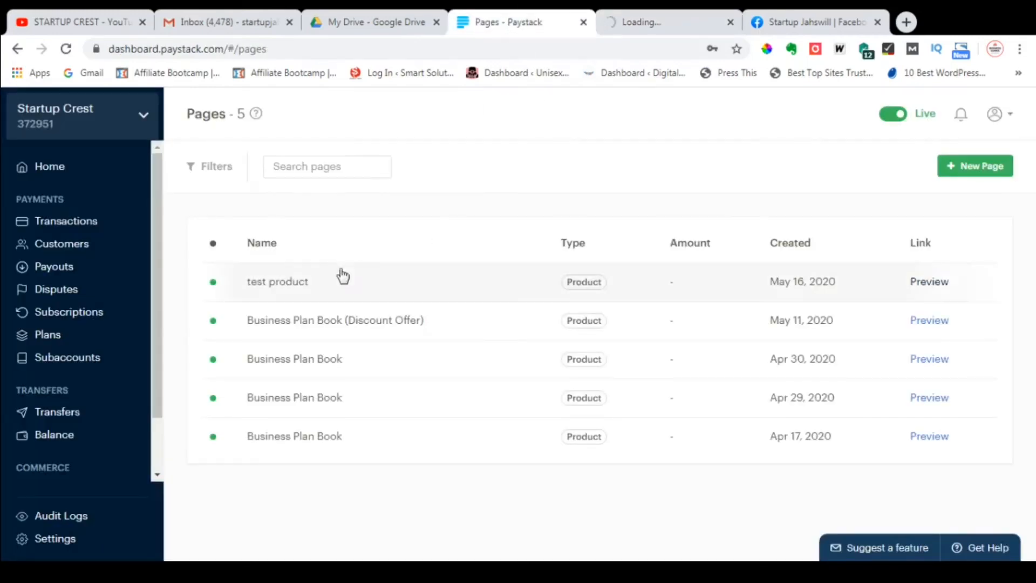
click(307, 282)
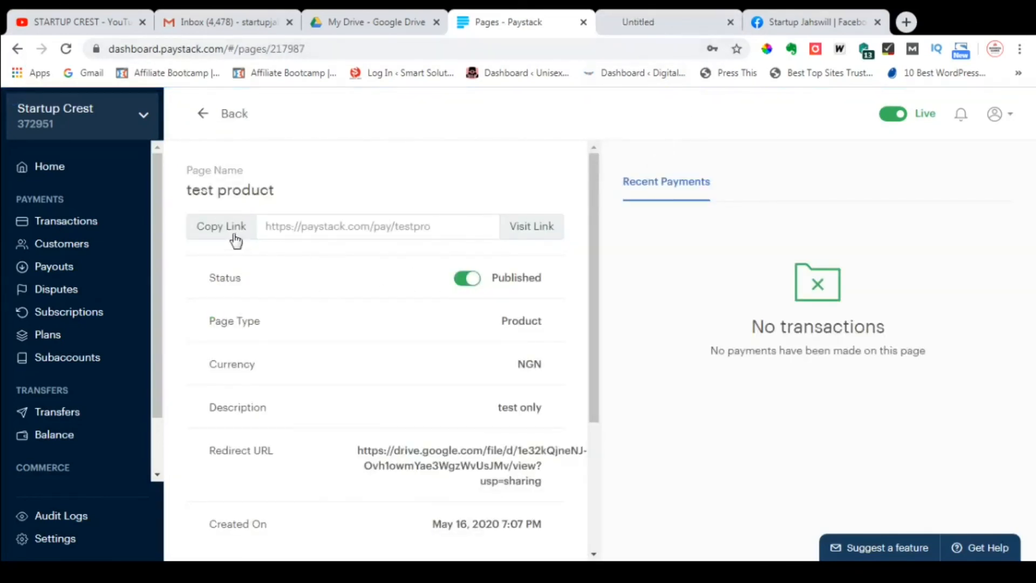
click(684, 23)
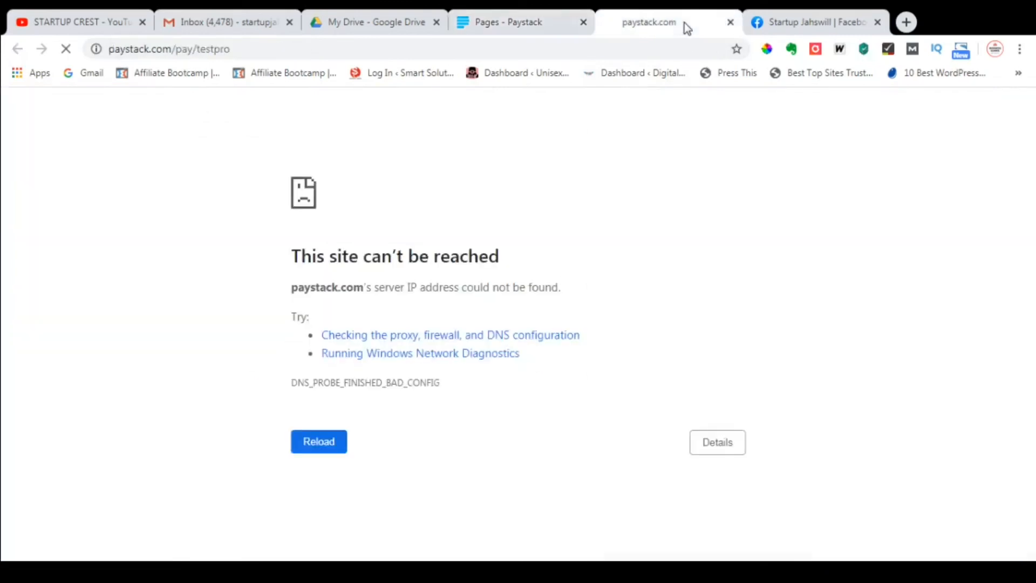
click(515, 22)
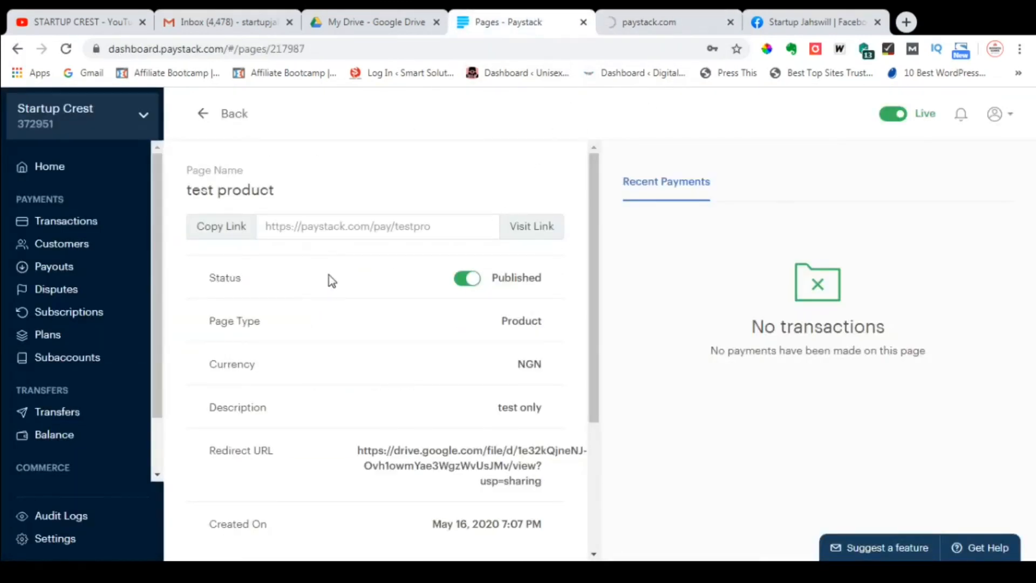
click(234, 232)
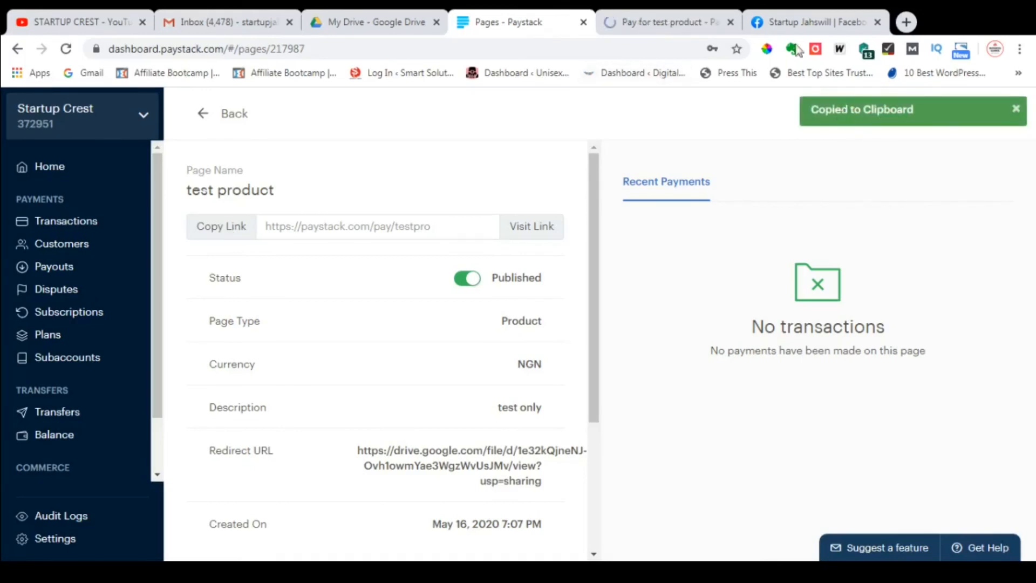
- Switch to the Facebook page and publish a post reading "buy testpro" with the copied Paystack link below it
click(789, 26)
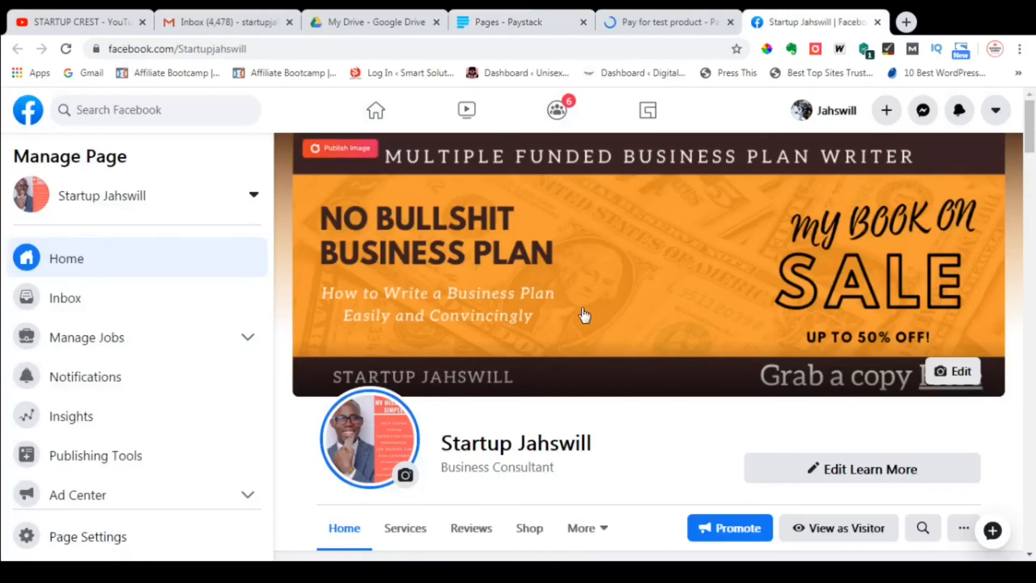
scroll(584, 316, down, 4)
scroll(580, 312, down, 3)
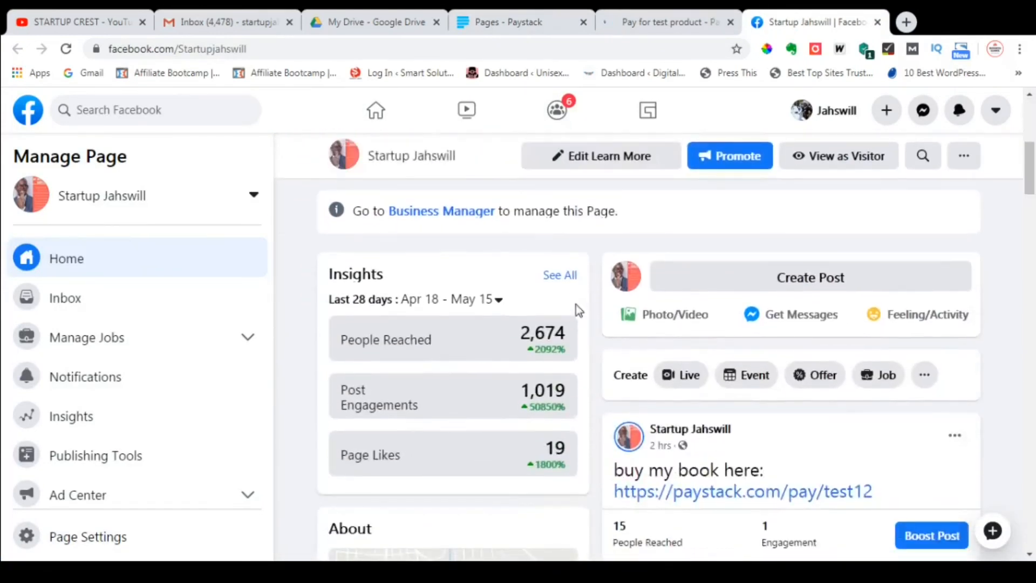
click(811, 278)
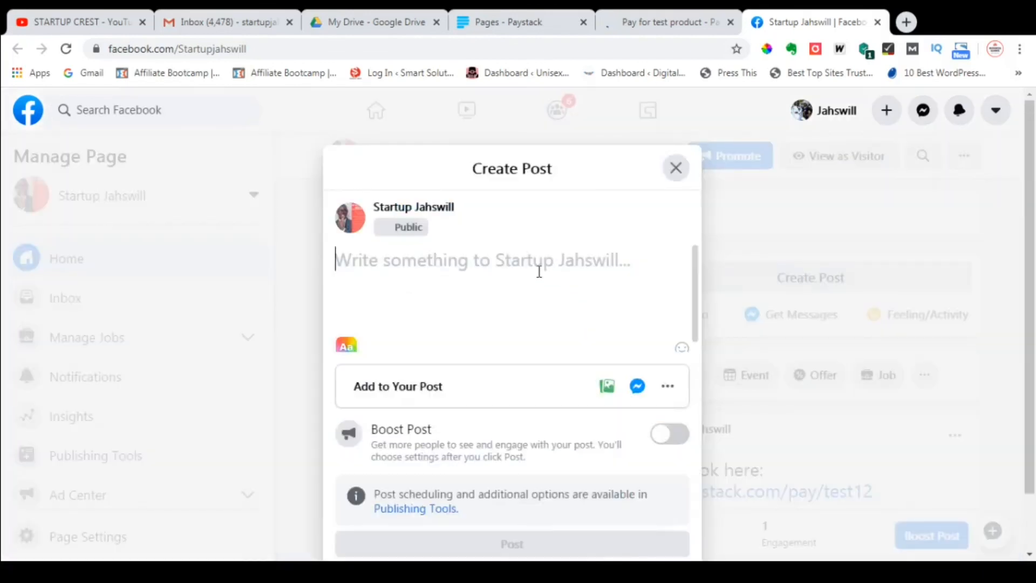
text(byu)
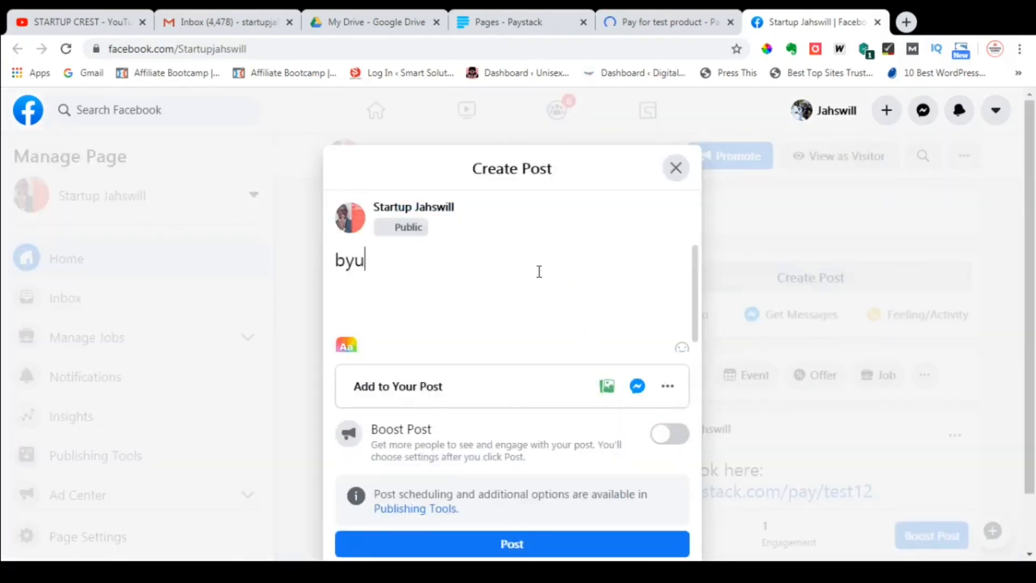
key(BackSpace)
key(BackSpace)
text(uy tes)
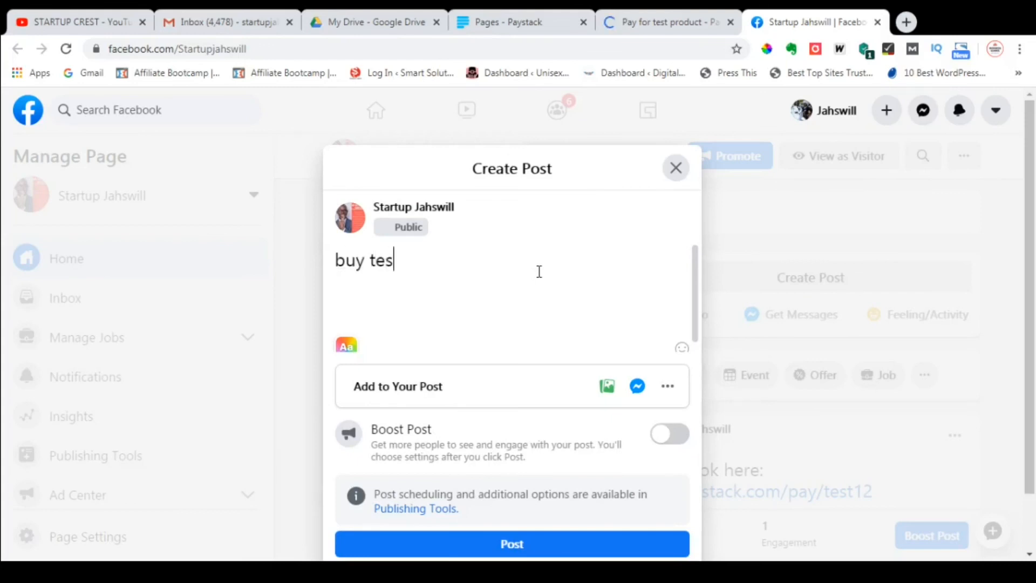
text(tpro)
key(Return)
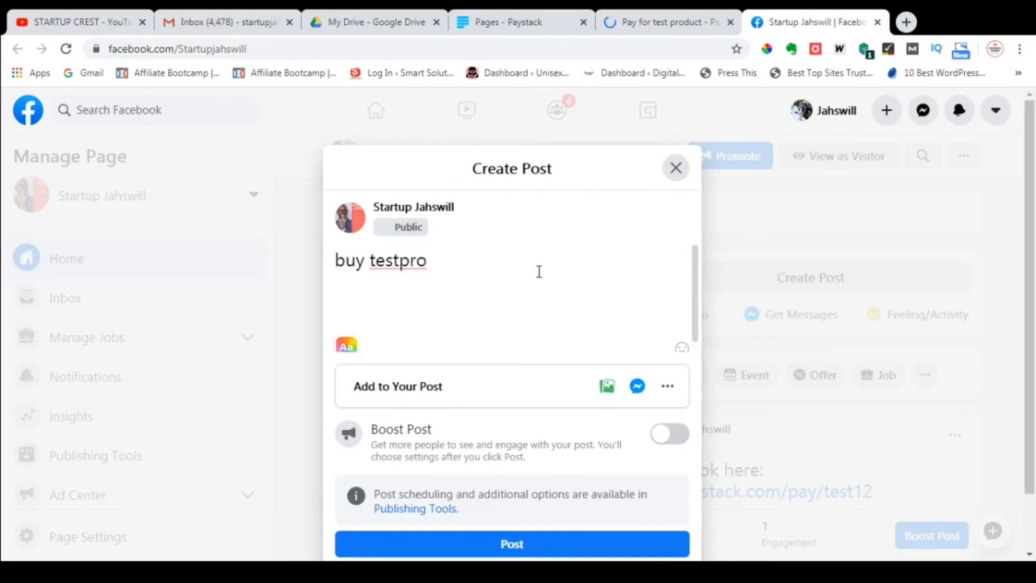
key(ctrl+v)
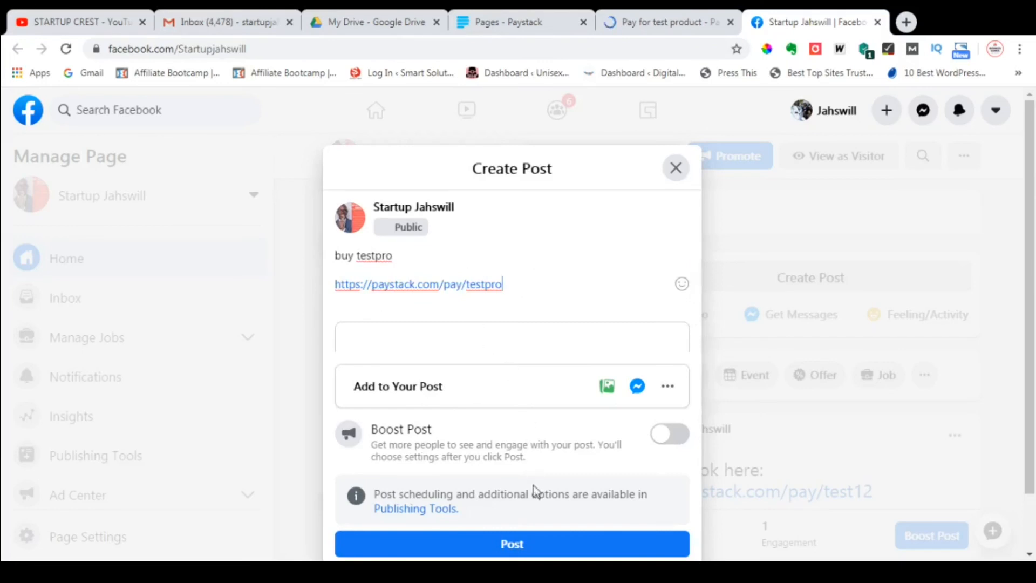
click(526, 545)
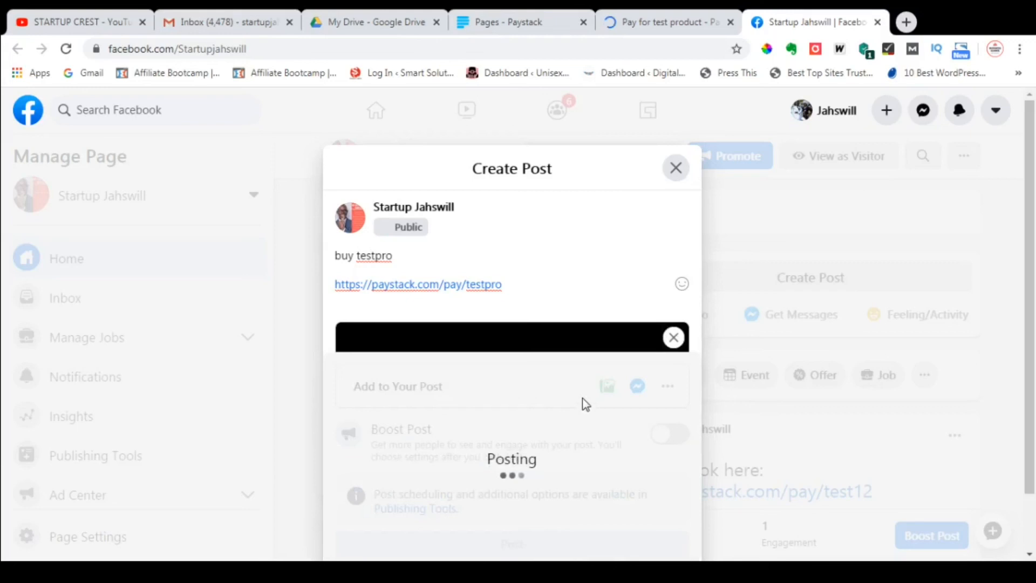
- Close the previewed payment page after checking it, and open the Paystack link from the new Facebook post
click(688, 30)
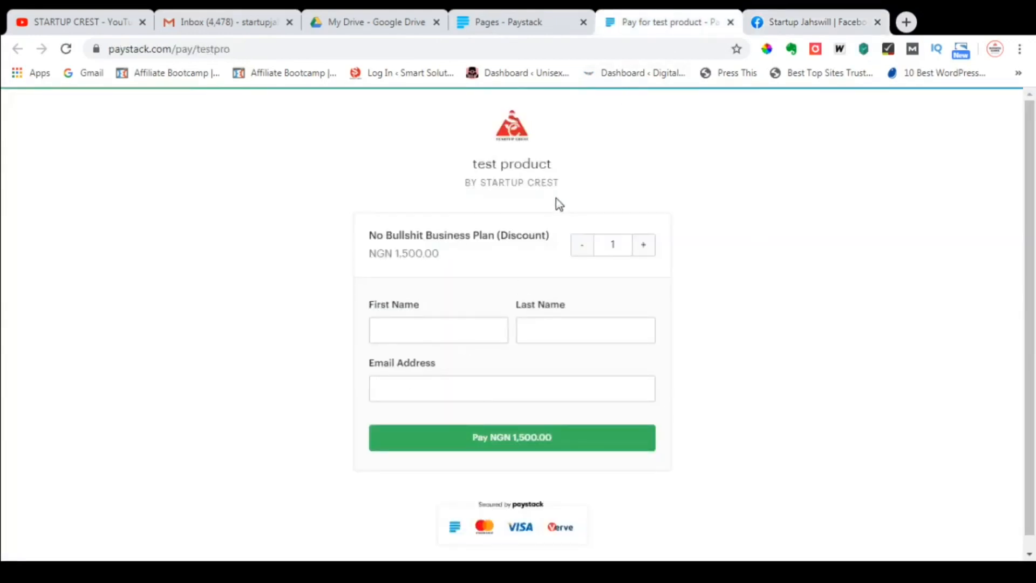
click(731, 22)
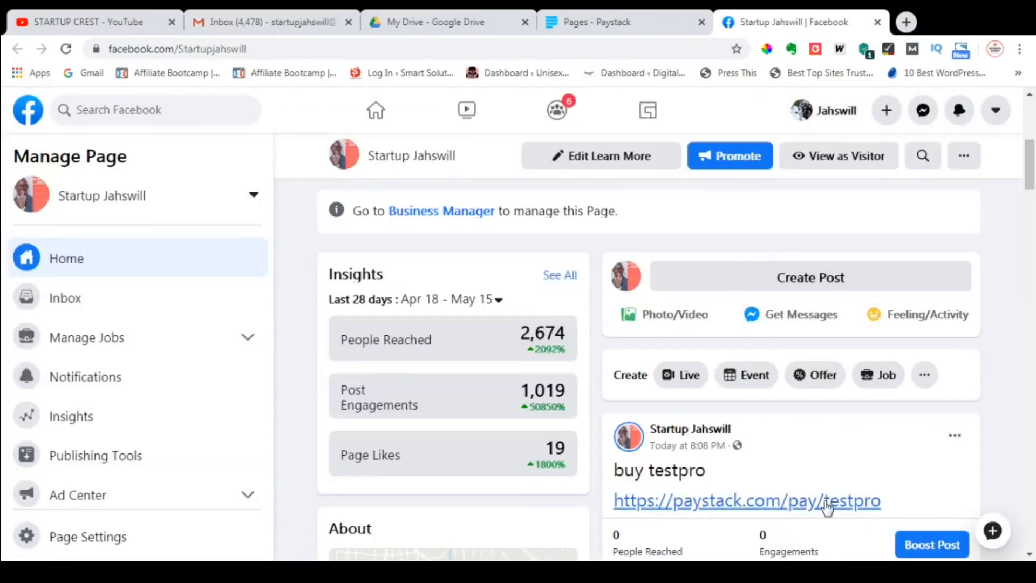
scroll(804, 507, down, 1)
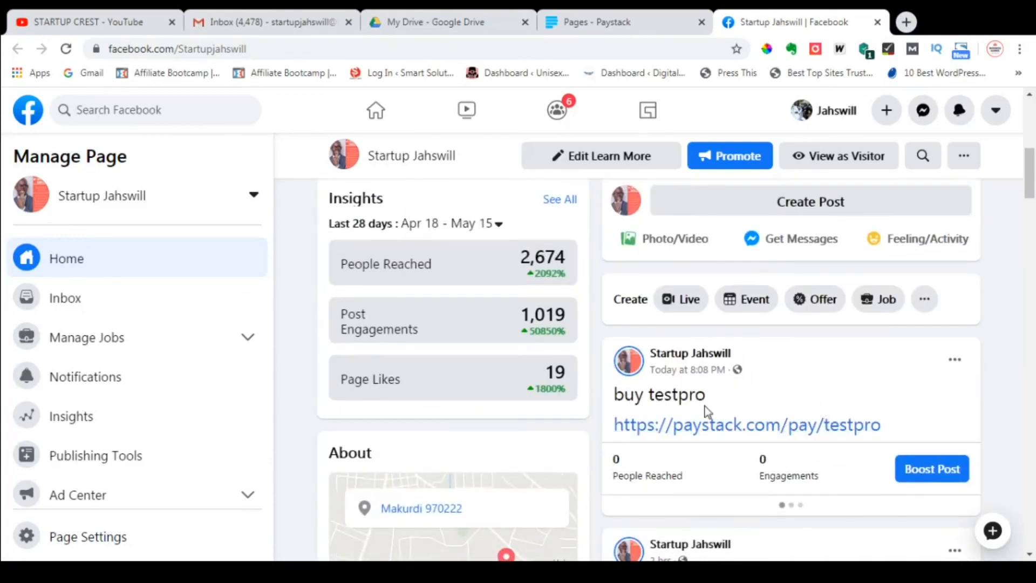
double_click(744, 432)
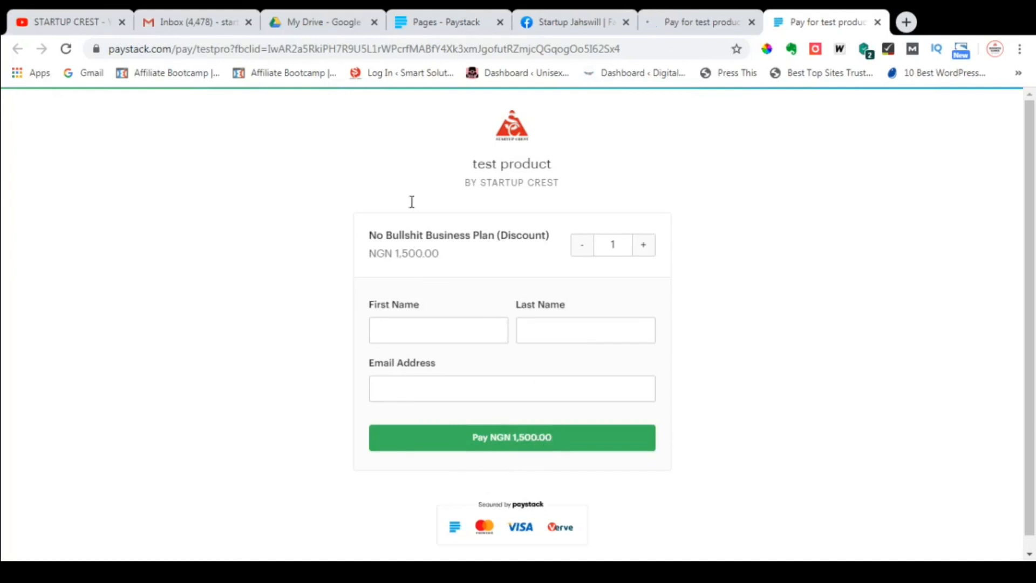
- Revisit the PDF's sharing settings in Google Drive and the payment page, and switch to the STARTUP CREST YouTube channel
click(324, 21)
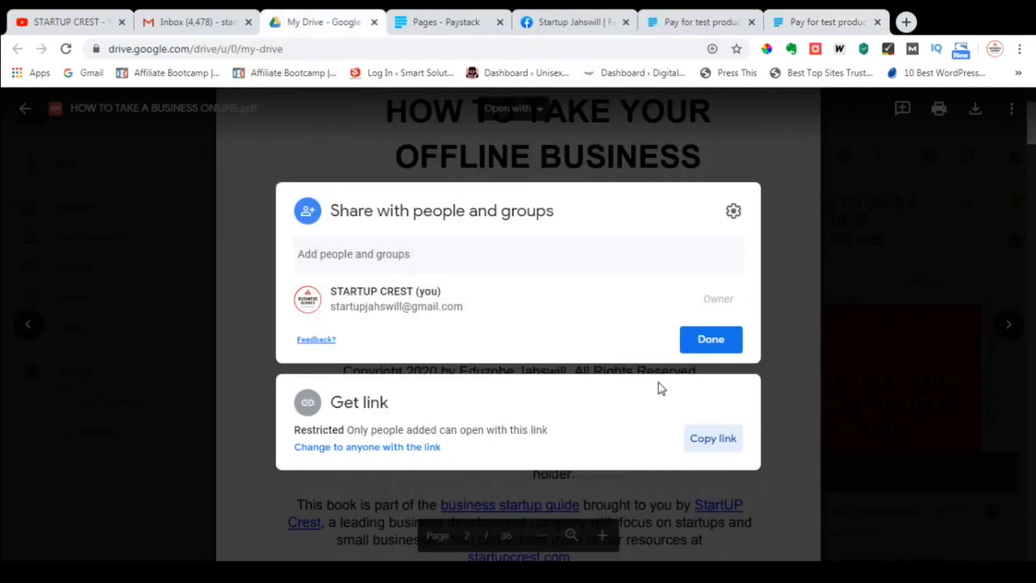
click(821, 23)
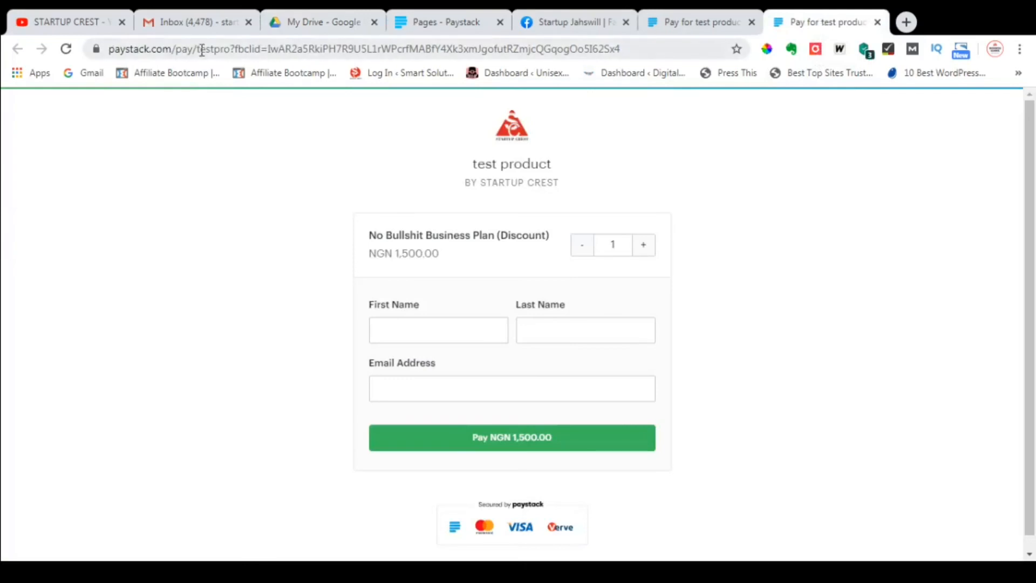
click(89, 30)
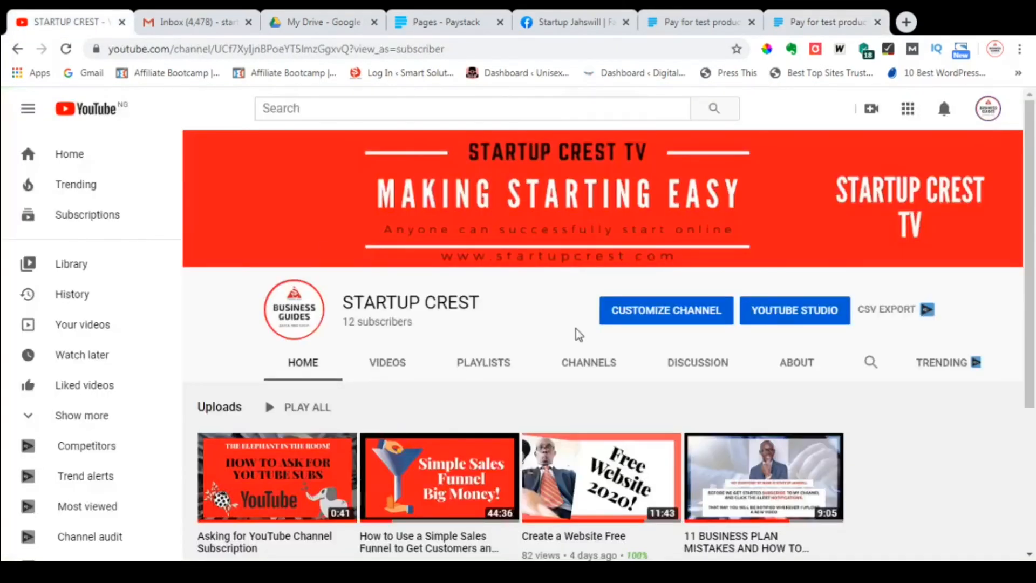